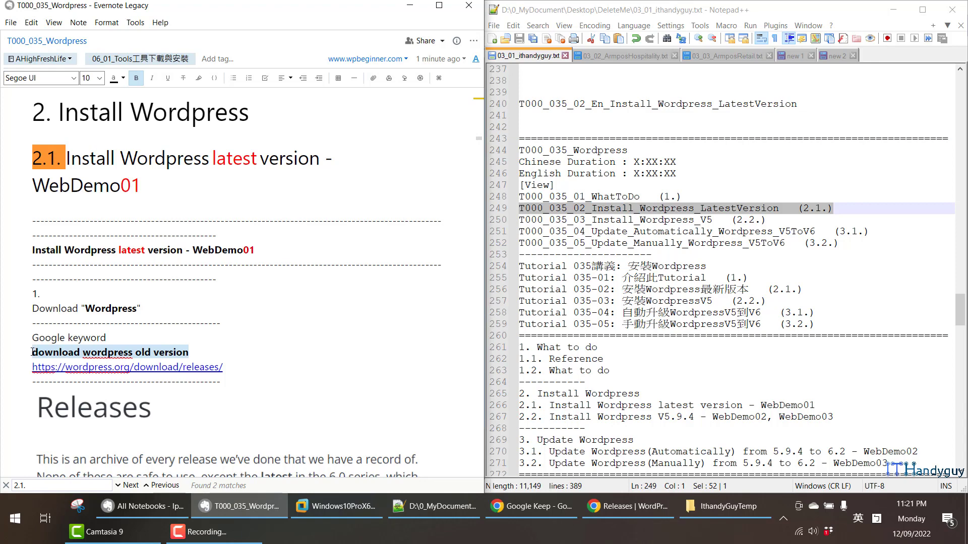
- Open the Releases - WordPress.org search result in a new tab and switch to it
left_click(622, 509)
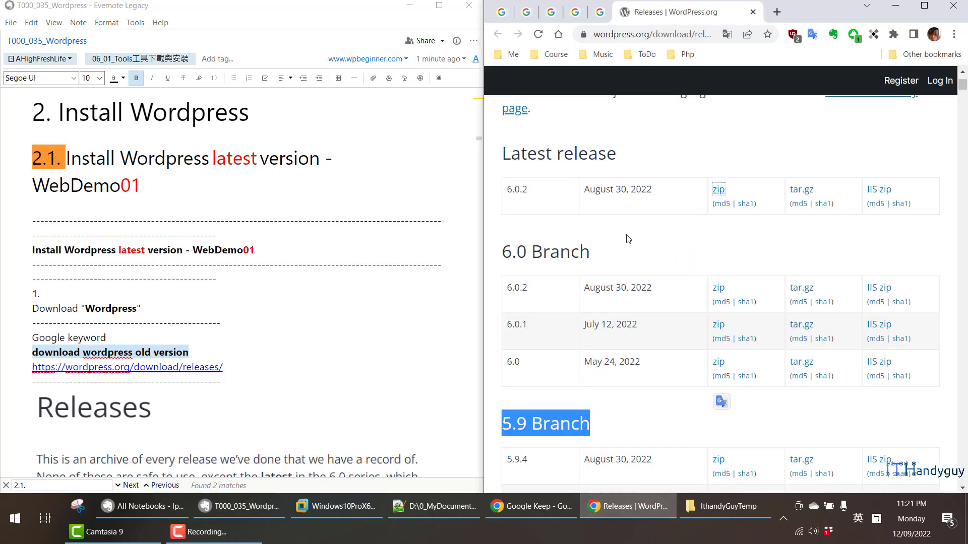
middle_click(681, 14)
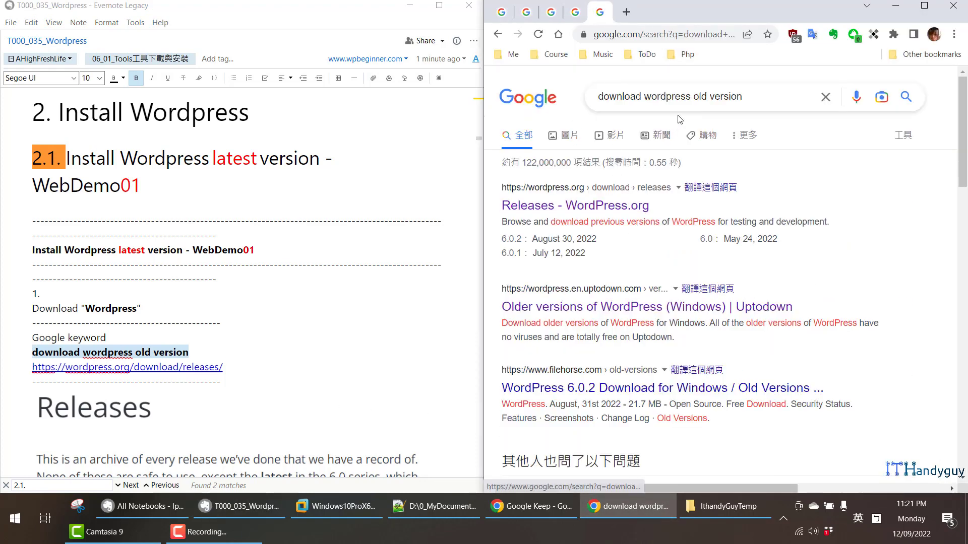
left_click_drag(757, 97, 747, 174)
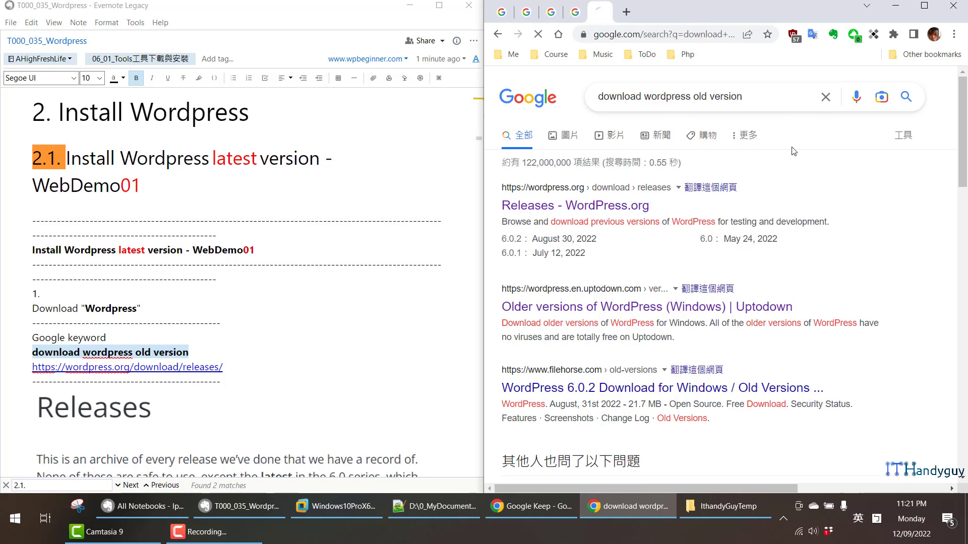
middle_click(580, 211)
middle_click(580, 210)
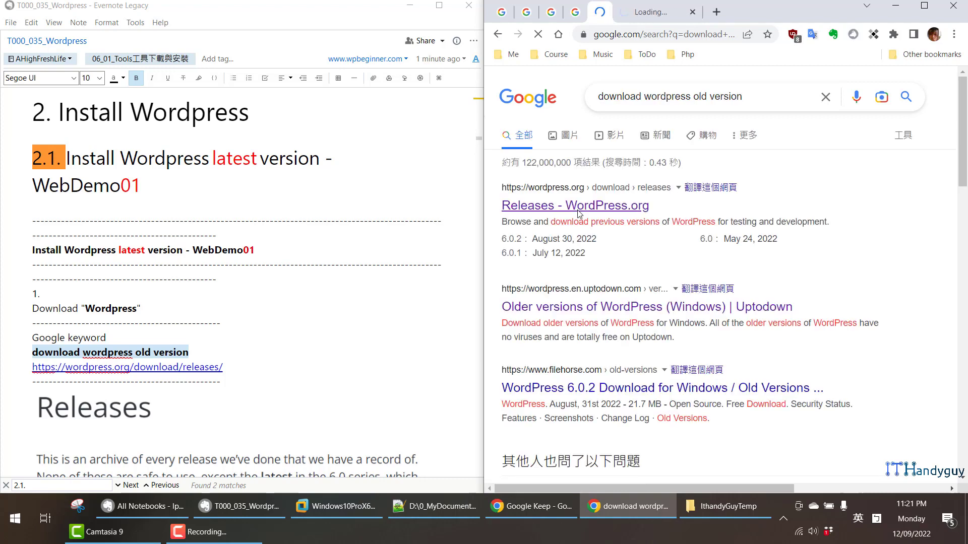
middle_click(744, 14)
left_click(671, 16)
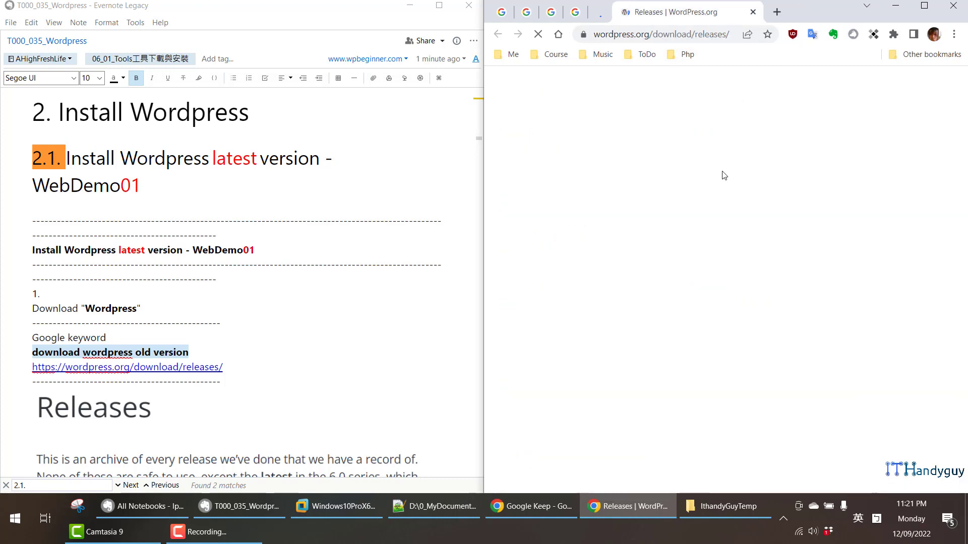
- Download the WordPress 6.0.2 zip, dismiss the save dialog, and return to the Windows 10 VM
scroll(724, 183, "down", 6)
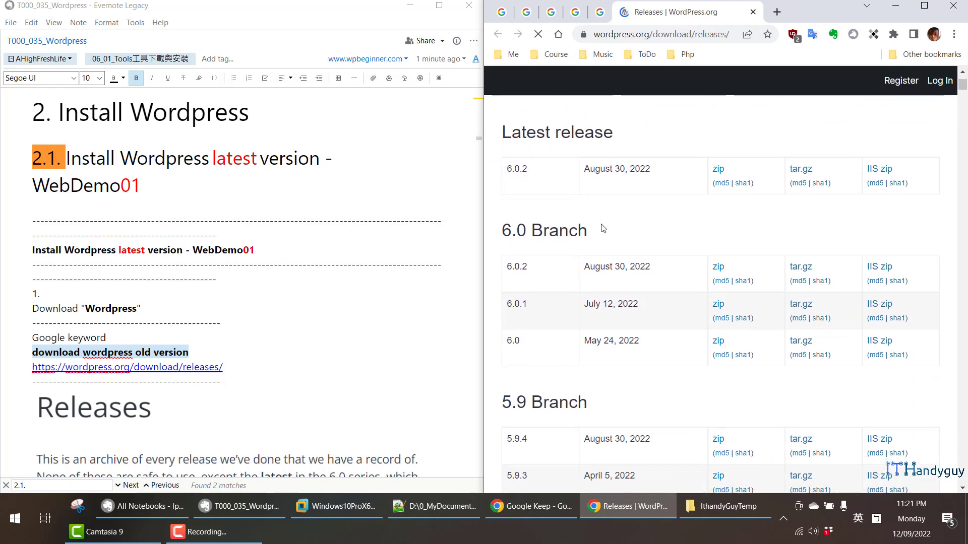
scroll(600, 245, "down", 4)
scroll(605, 233, "up", 5)
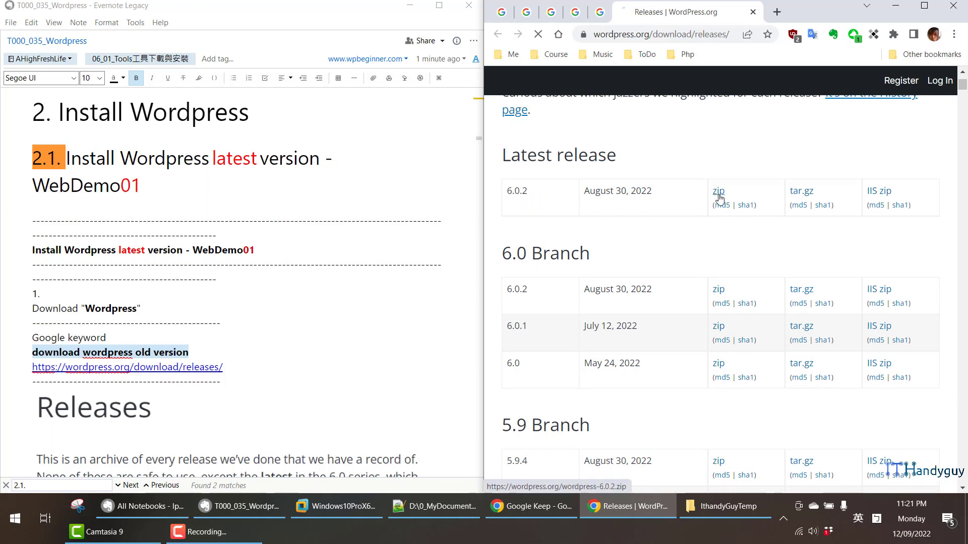
left_click(908, 282)
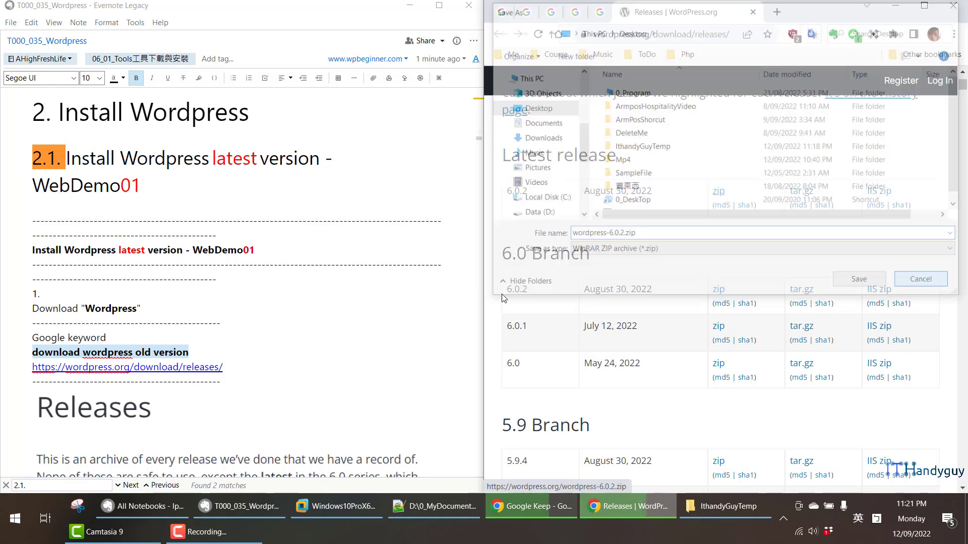
scroll(240, 309, "down", 15)
scroll(241, 309, "down", 2)
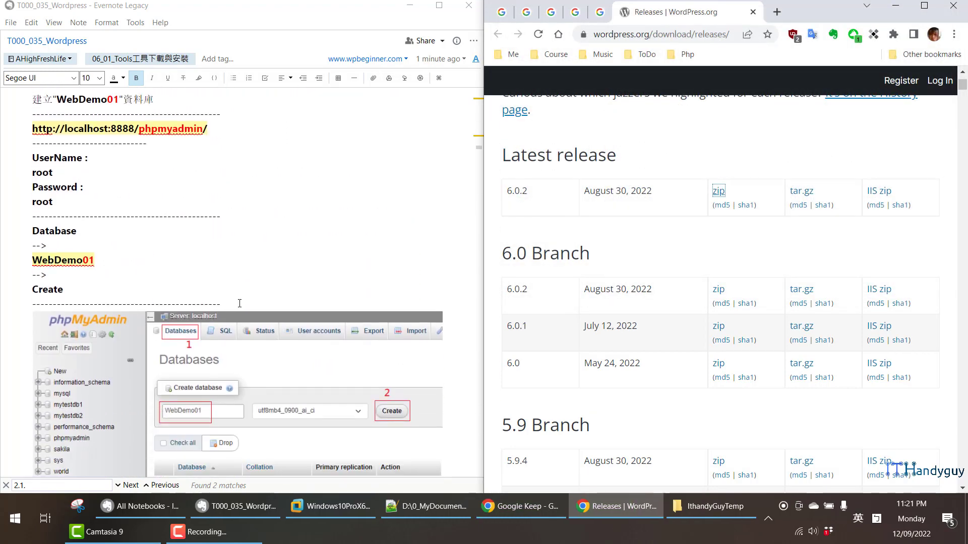
scroll(239, 303, "up", 2)
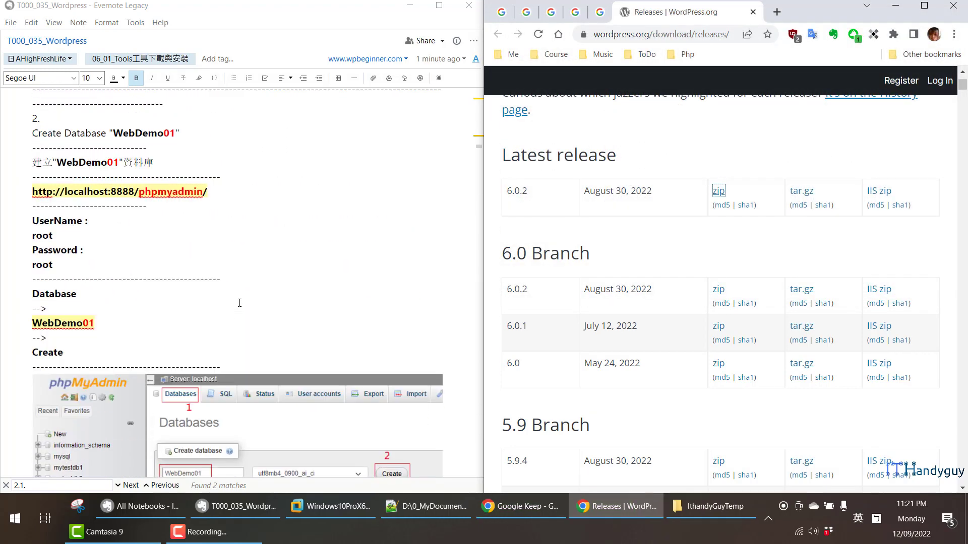
left_click(304, 508)
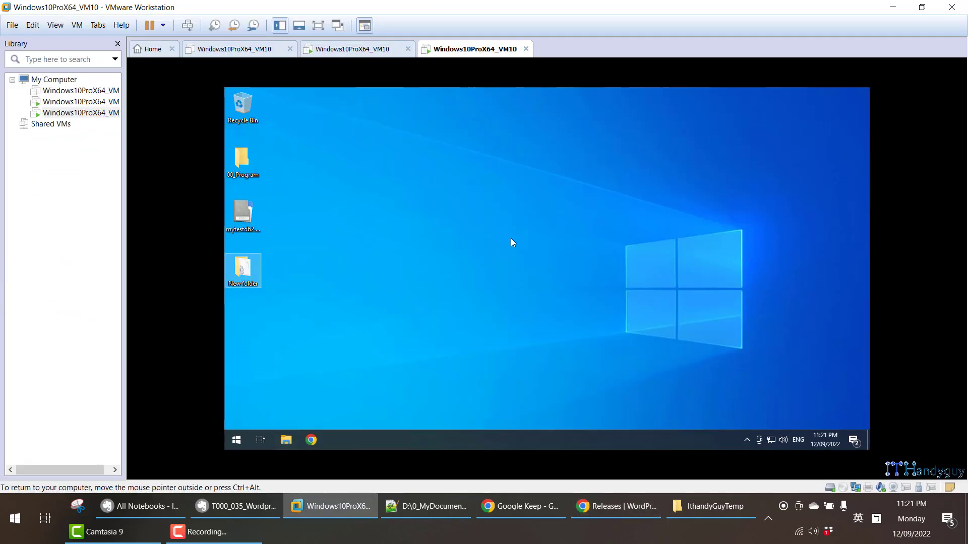
- Browse Shared Folders > VM01_ShareFolder > PHP > 02_Wordpress and select 07_02_WordpressV6.0.2.zip
key("super+e")
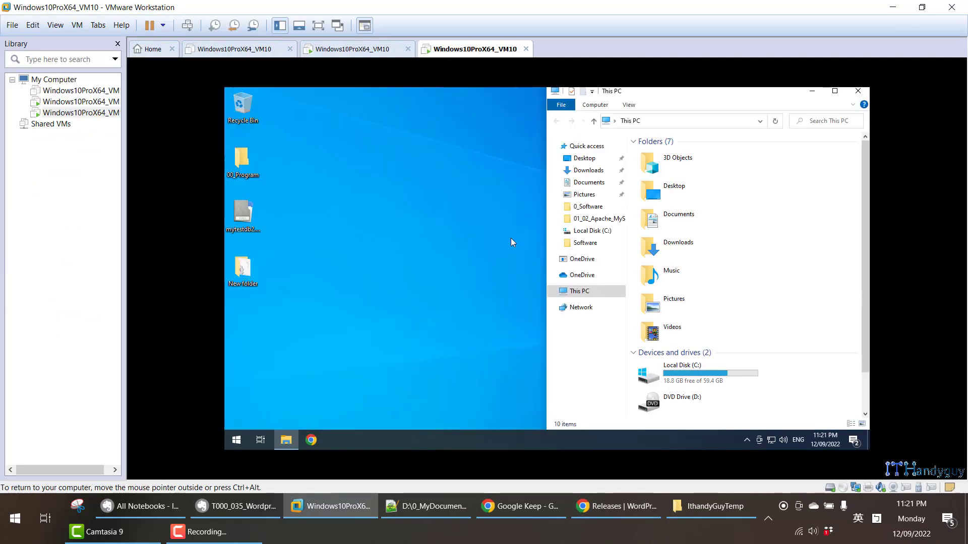
scroll(676, 262, "down", 1)
double_click(759, 401)
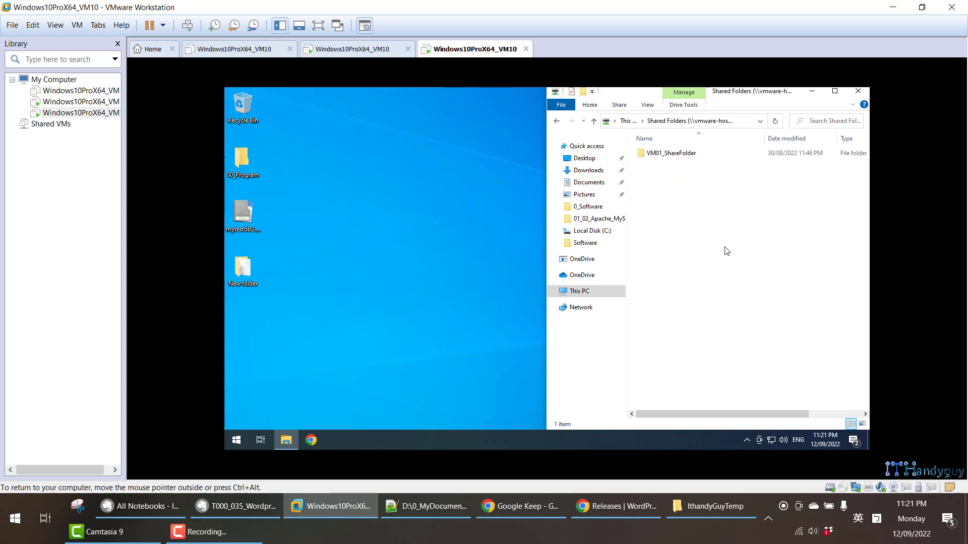
double_click(682, 153)
left_click(674, 217)
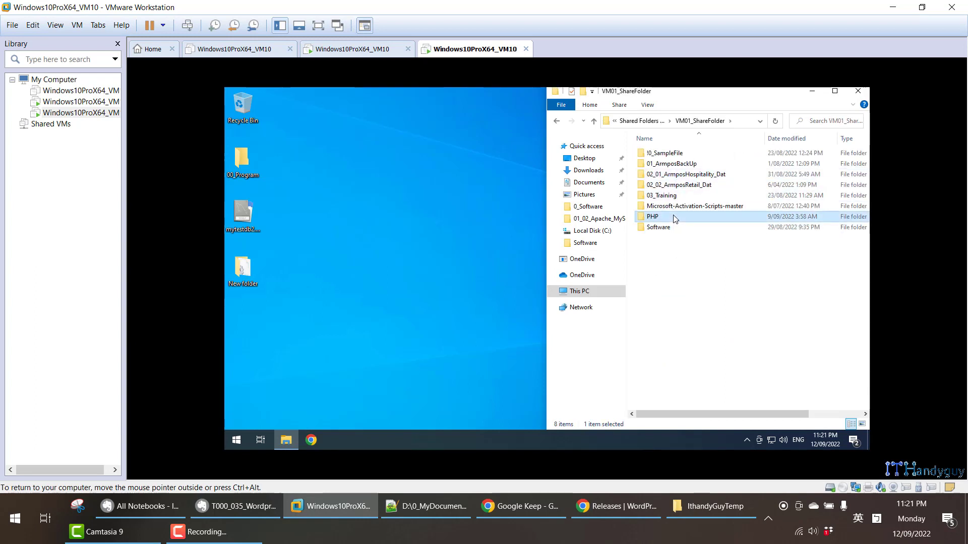
double_click(674, 218)
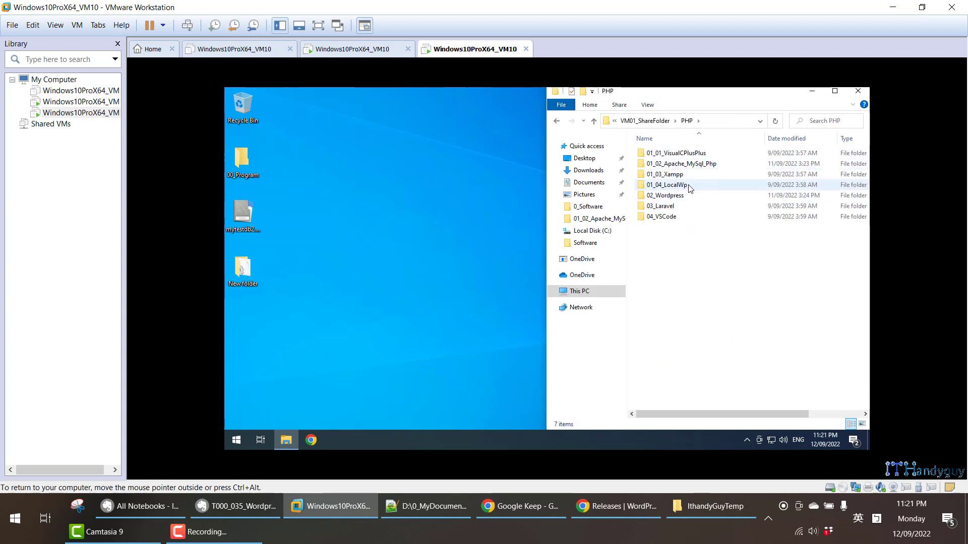
double_click(675, 196)
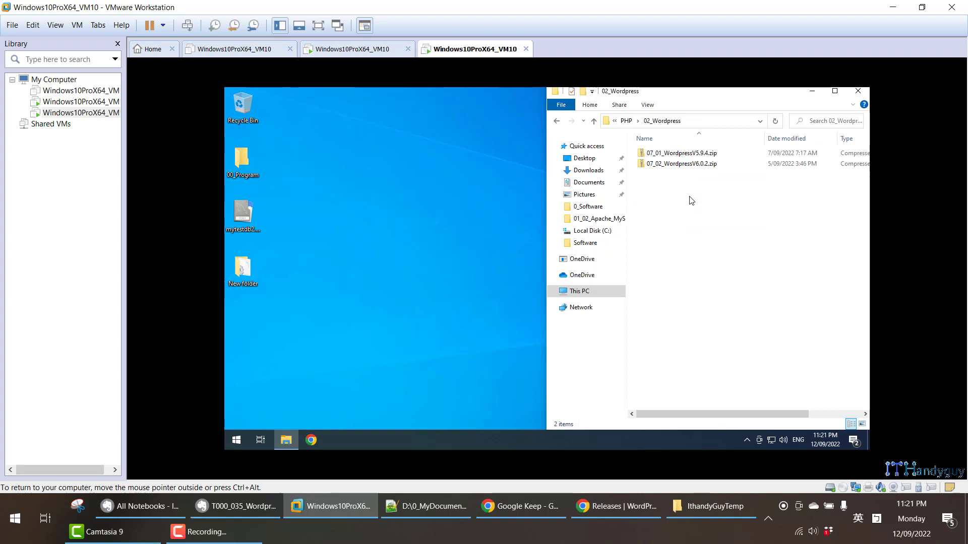
left_click(692, 167)
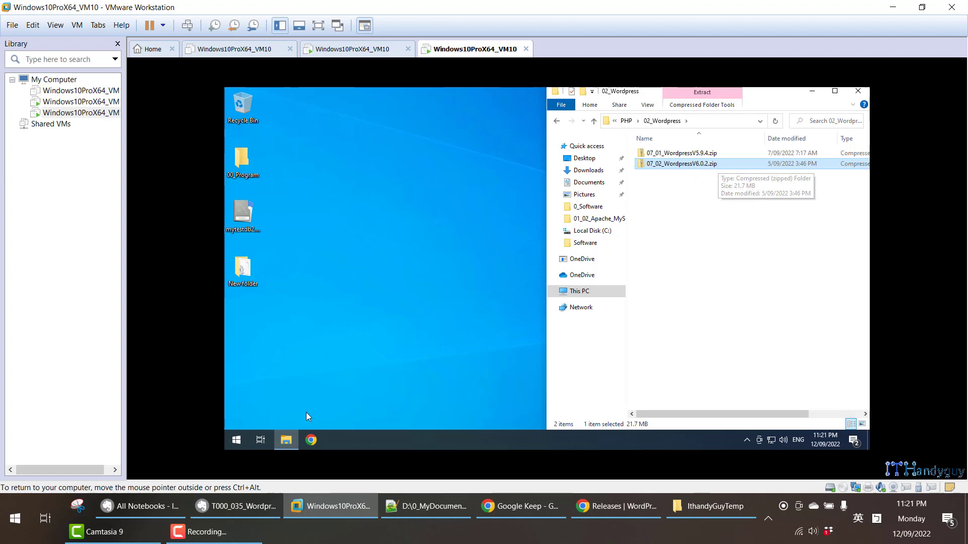
- Copy the phpMyAdmin address line from the Evernote note
left_click(228, 508)
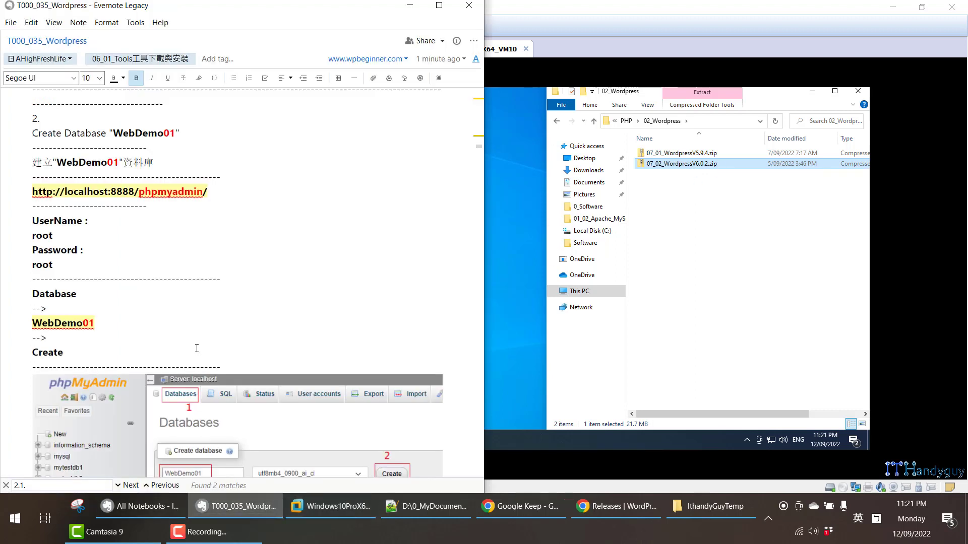
scroll(191, 336, "down", 1)
scroll(191, 338, "up", 1)
triple_click(146, 199)
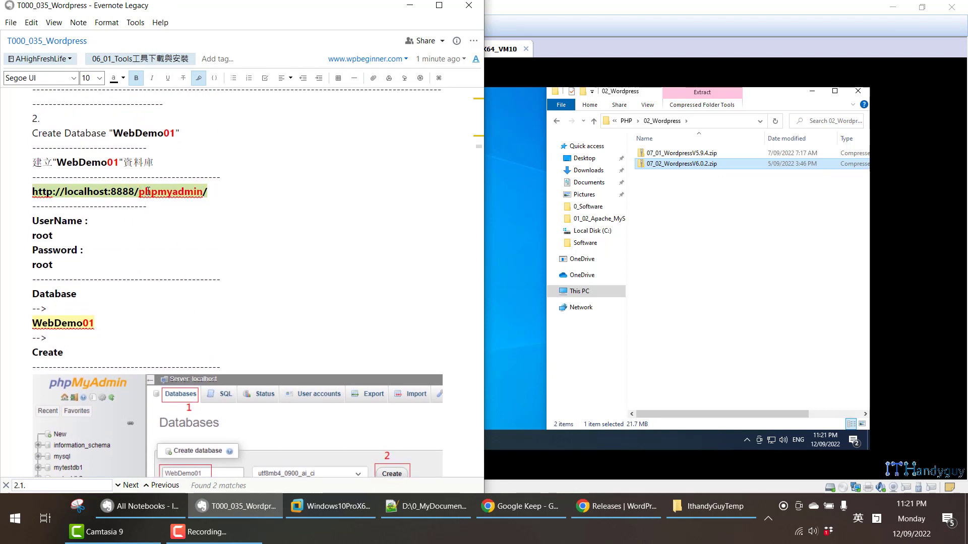
right_click(148, 191)
left_click(171, 209)
- Load localhost:8888/phpmyadmin/ in the VM's Chrome and maximize the browser window
left_click(332, 506)
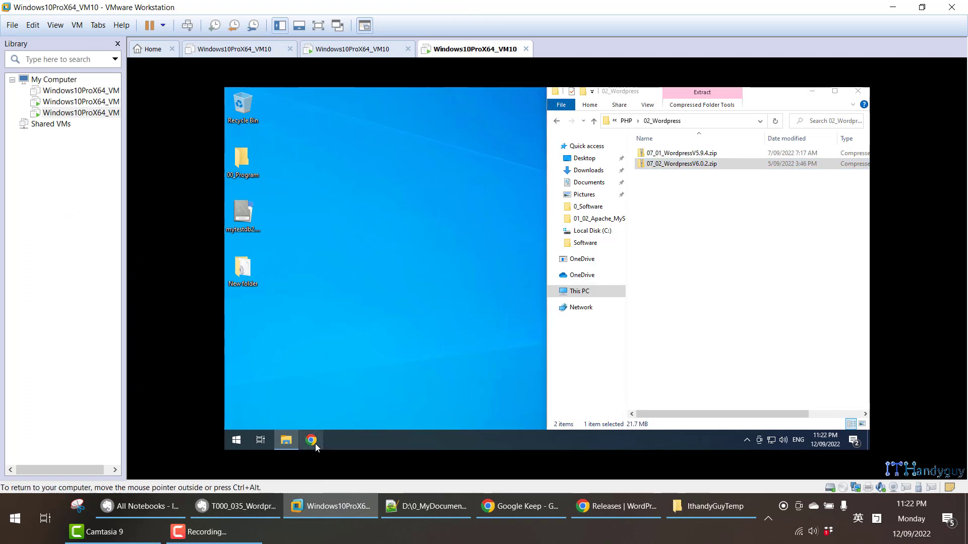
left_click(456, 230)
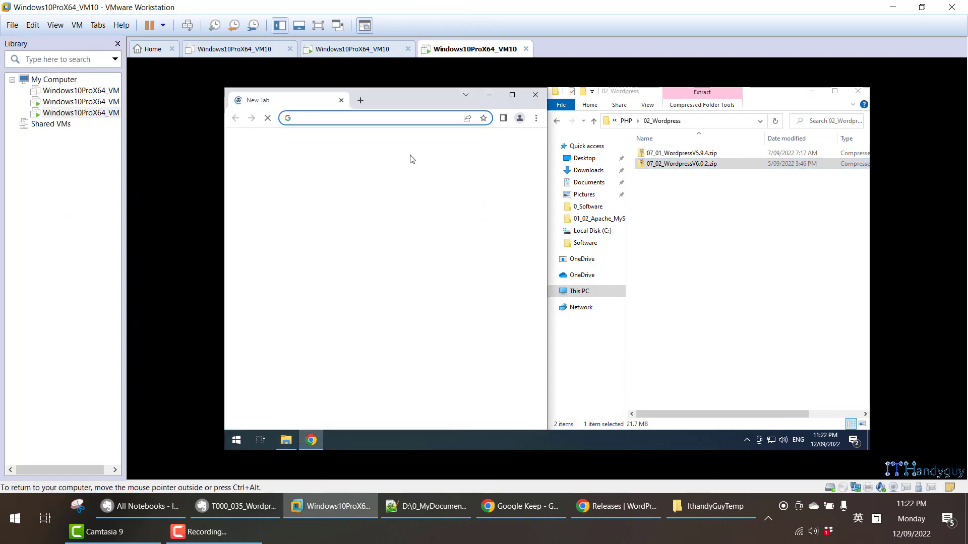
key("ctrl+v")
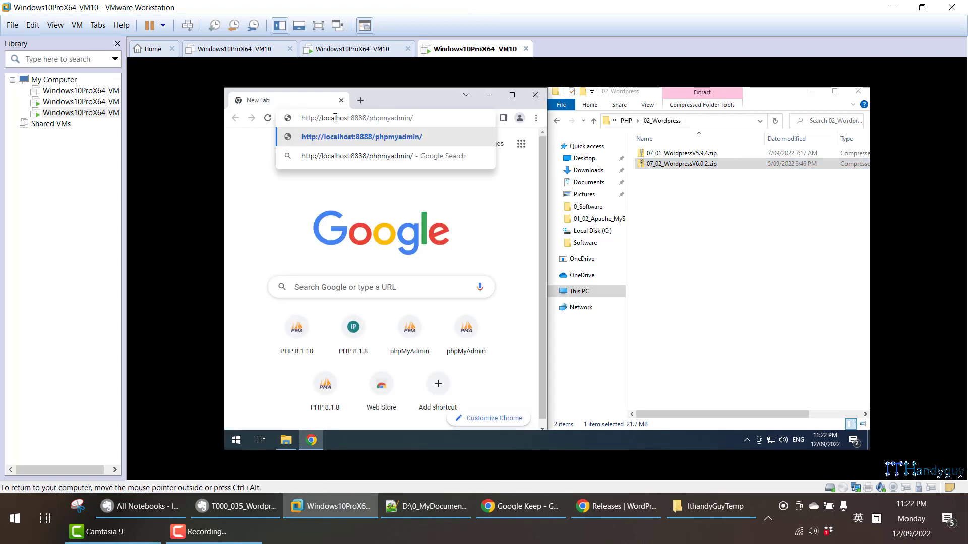
left_click_drag(322, 117, 357, 116)
double_click(357, 117)
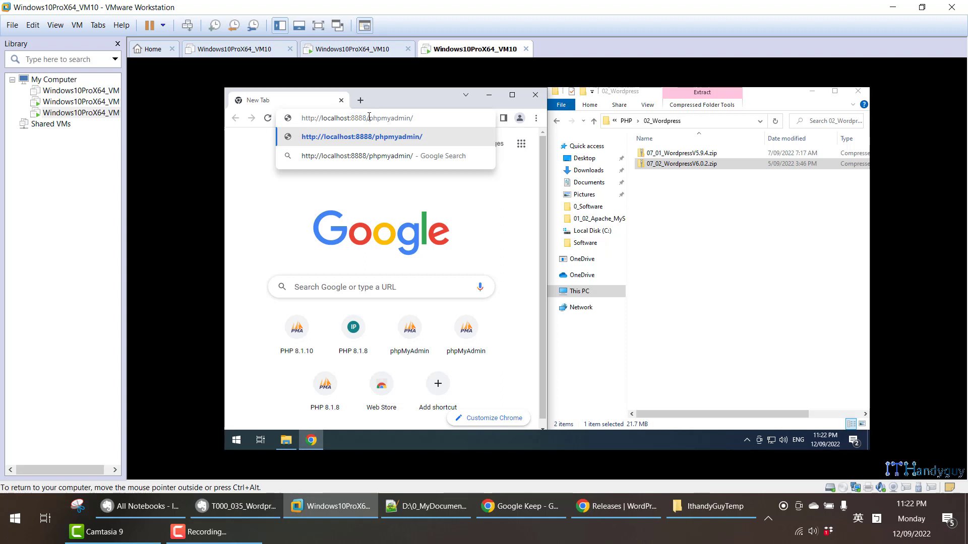
left_click_drag(369, 117, 418, 117)
left_click(442, 117)
key("Return")
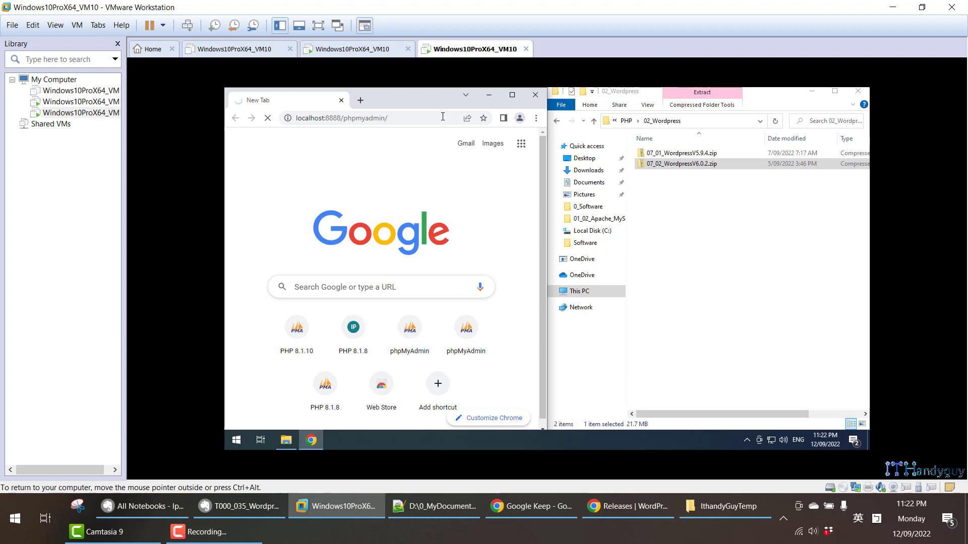
left_click(510, 96)
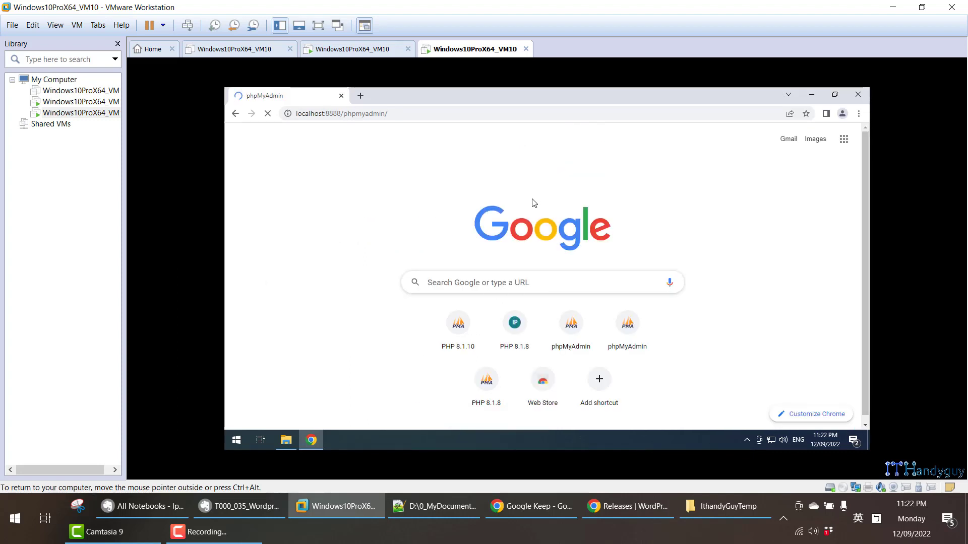
left_click(235, 506)
- Enter root as the phpMyAdmin username and copy the name WebDemo01 from the note
left_click(568, 315)
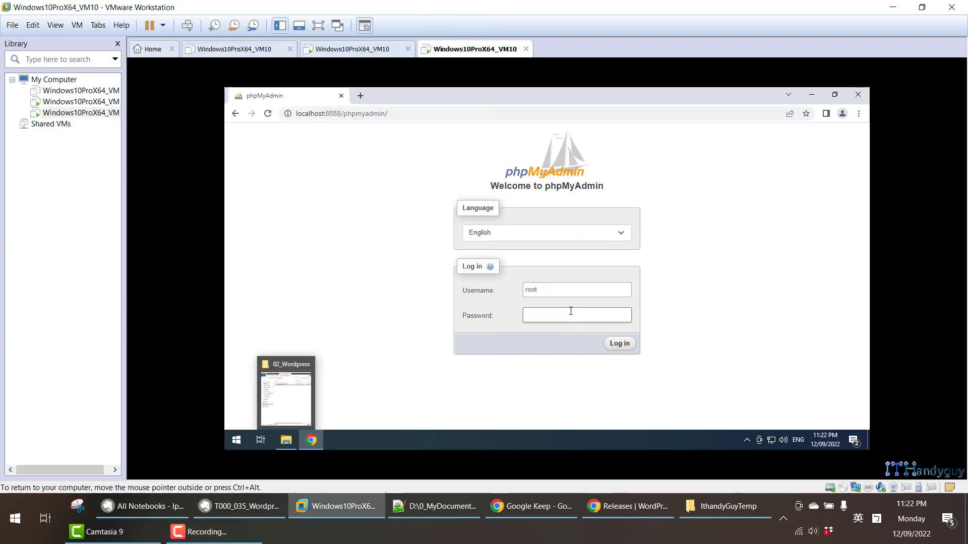
type("r")
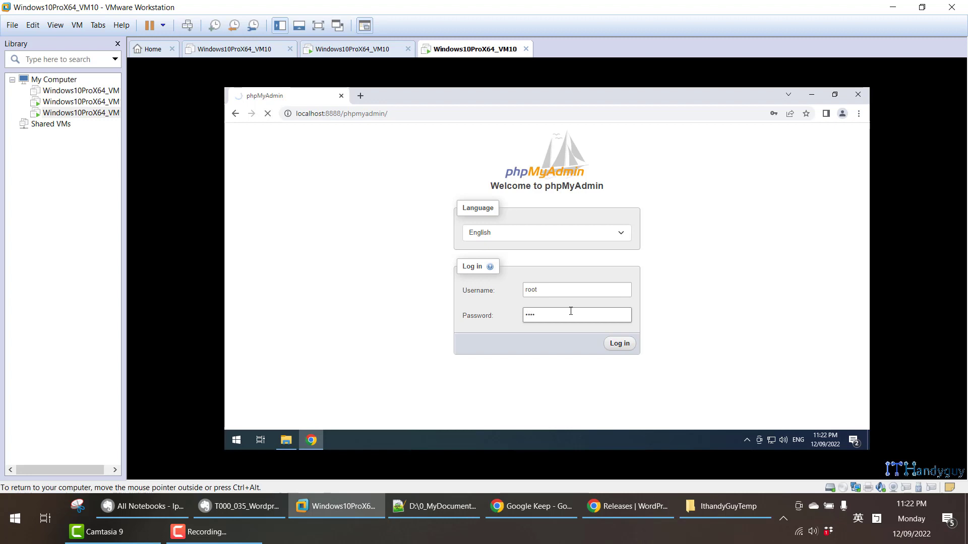
type("oot")
left_click(246, 506)
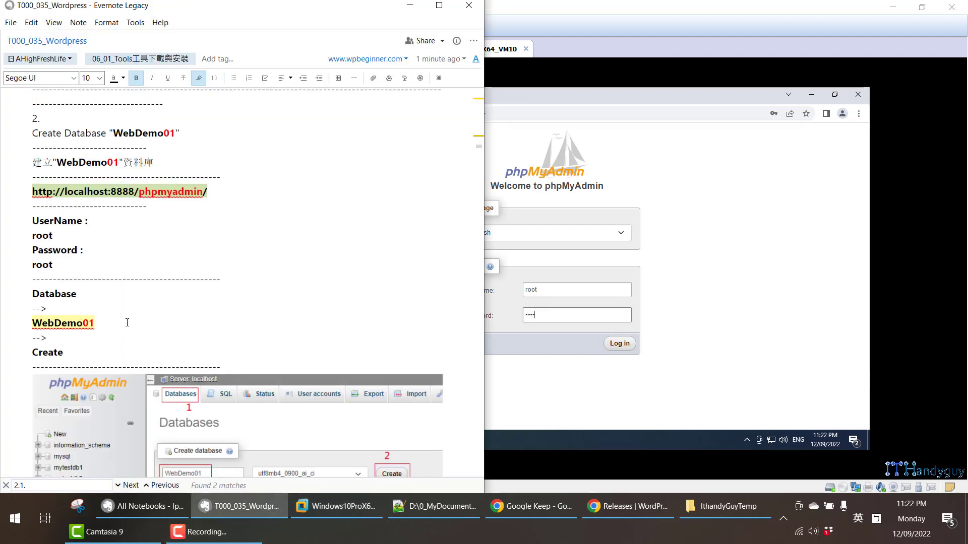
scroll(107, 316, "down", 2)
scroll(75, 211, "down", 2)
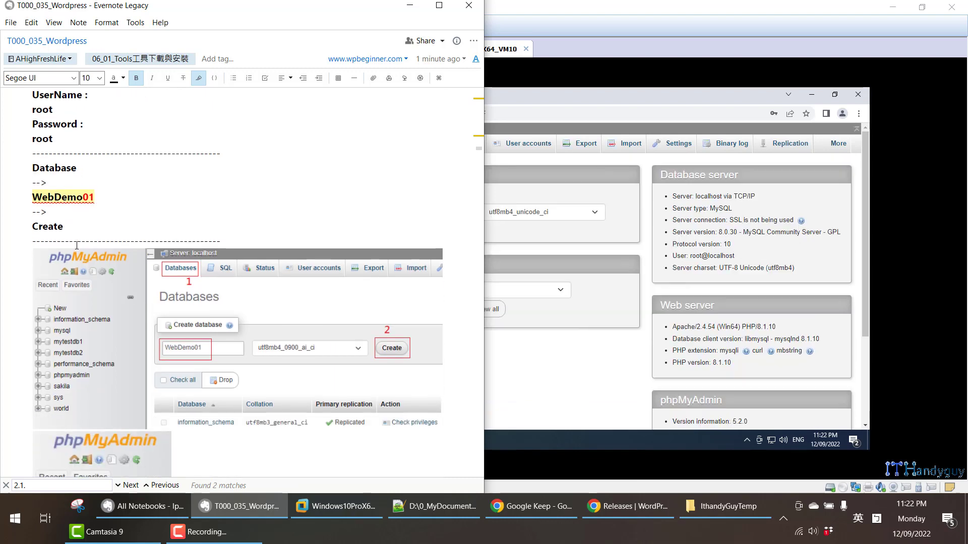
double_click(71, 196)
right_click(71, 197)
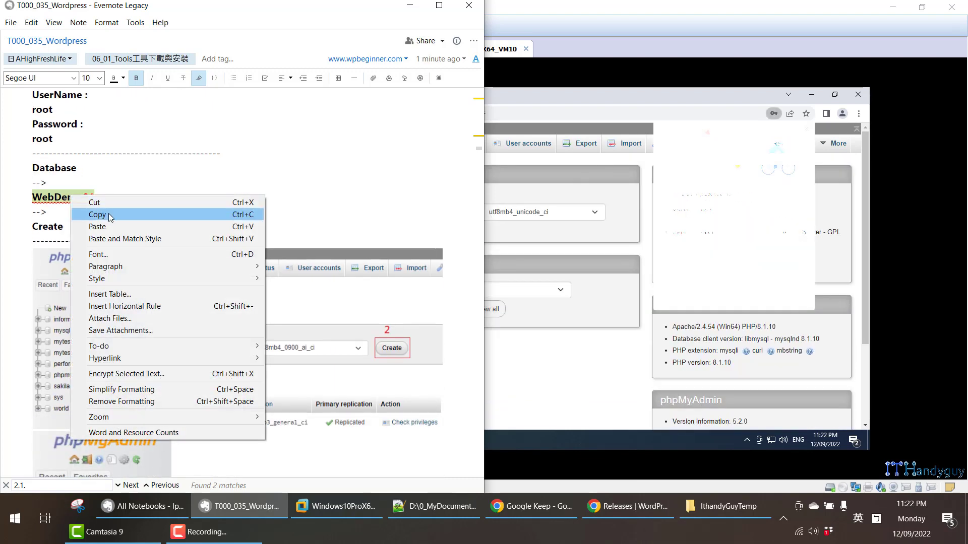
left_click(91, 214)
- Create a new database named WebDemo01 in phpMyAdmin
left_click(793, 135)
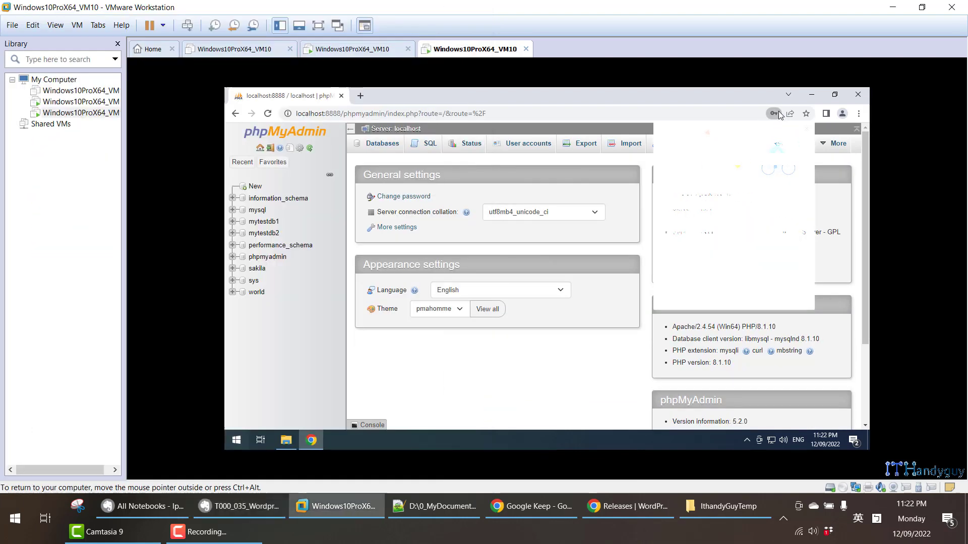
left_click(255, 188)
left_click(427, 227)
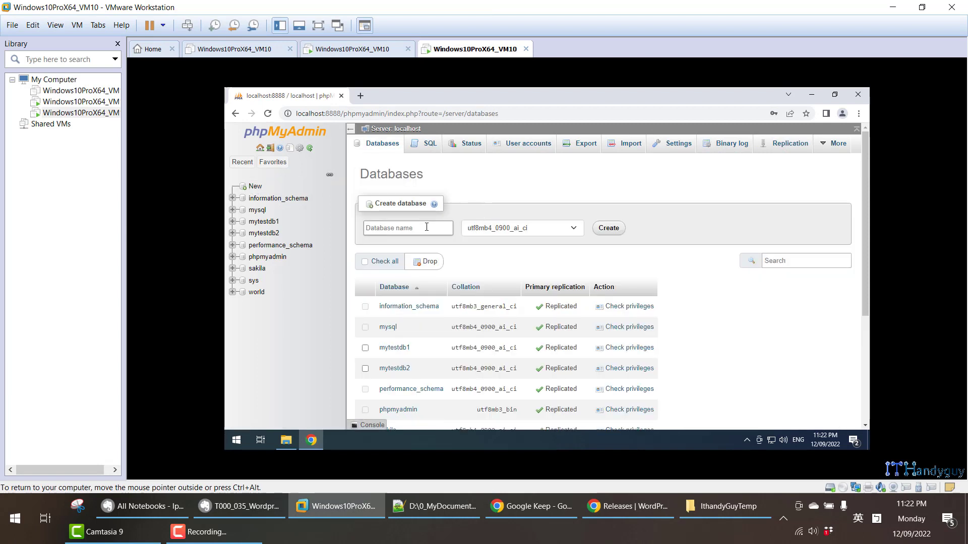
key("ctrl+v")
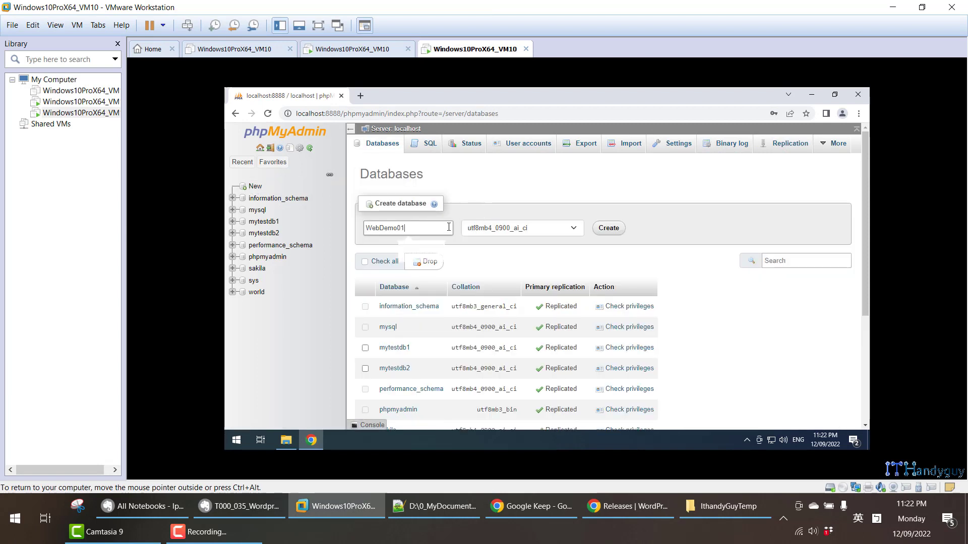
left_click(617, 235)
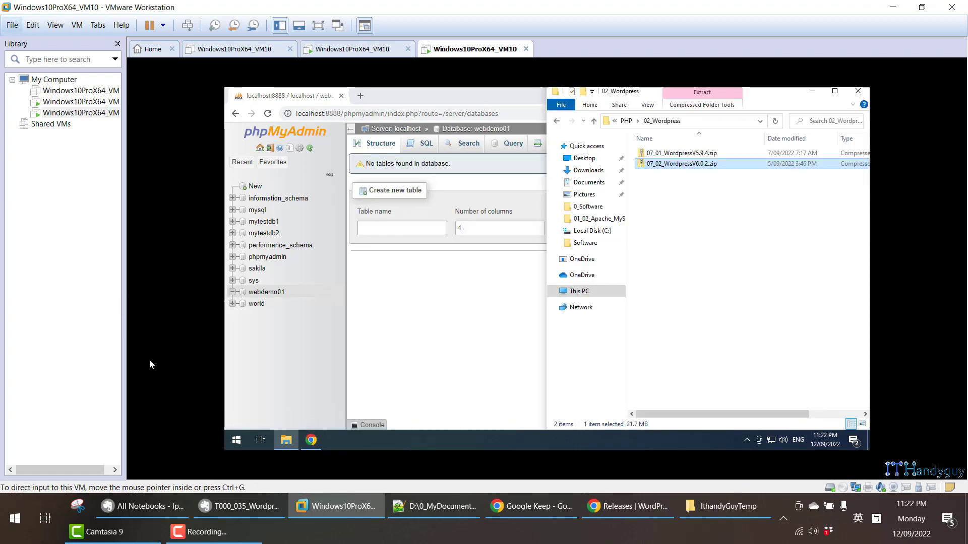
- Review the copy-WordPress instructions in the notes, then return to the VM
key("alt+Tab")
scroll(123, 323, "down", 6)
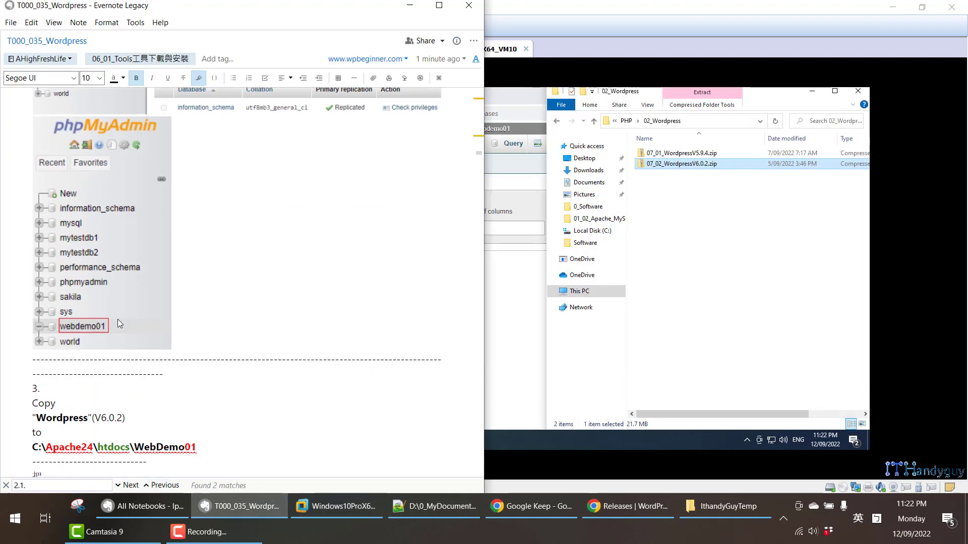
scroll(121, 322, "down", 3)
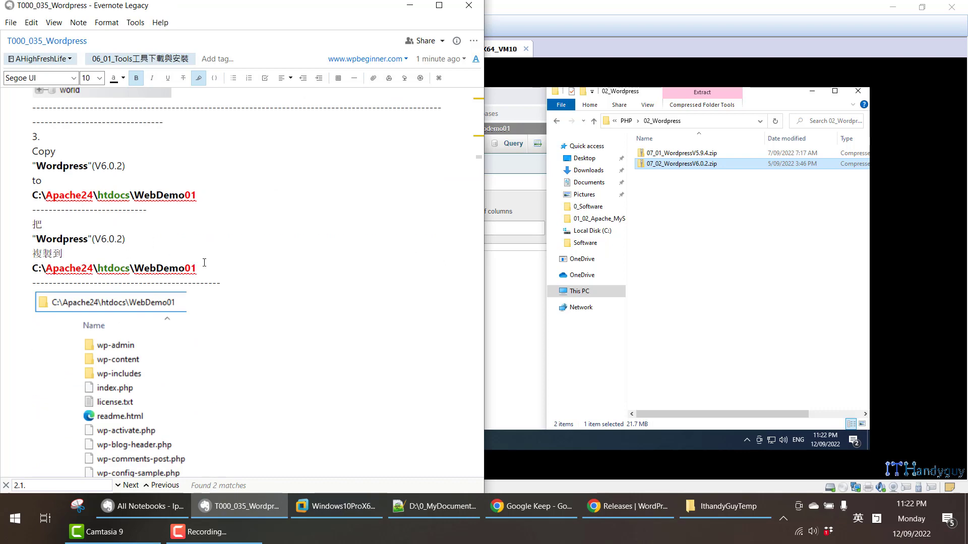
left_click_drag(204, 262, 23, 232)
key("alt+Tab")
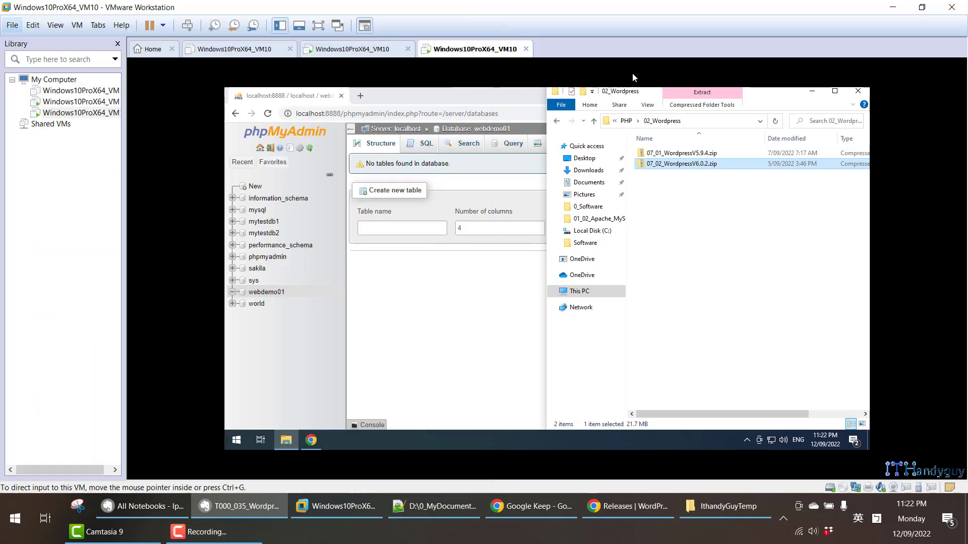
- Minimize the phpMyAdmin browser, restore the 02_Wordpress folder, and open a second Explorer window
left_click(286, 440)
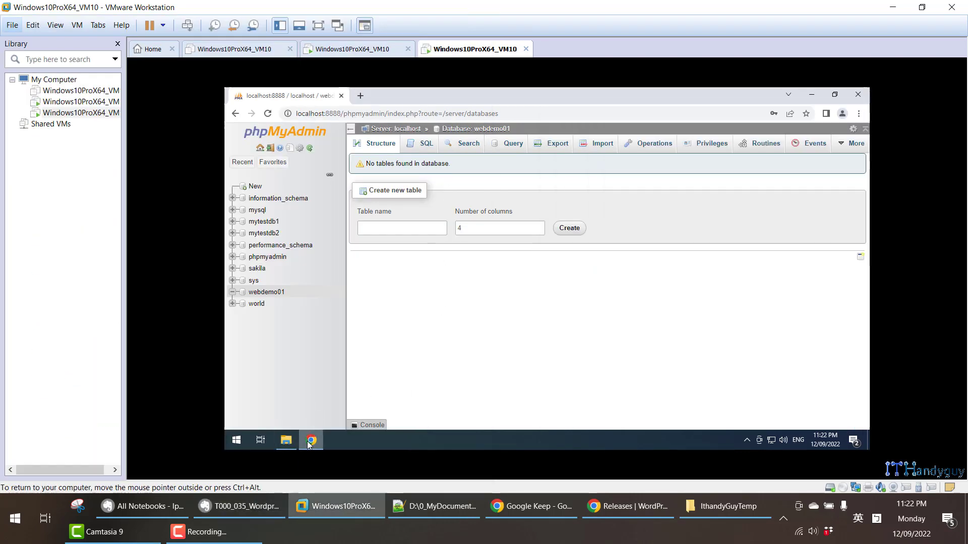
left_click(811, 94)
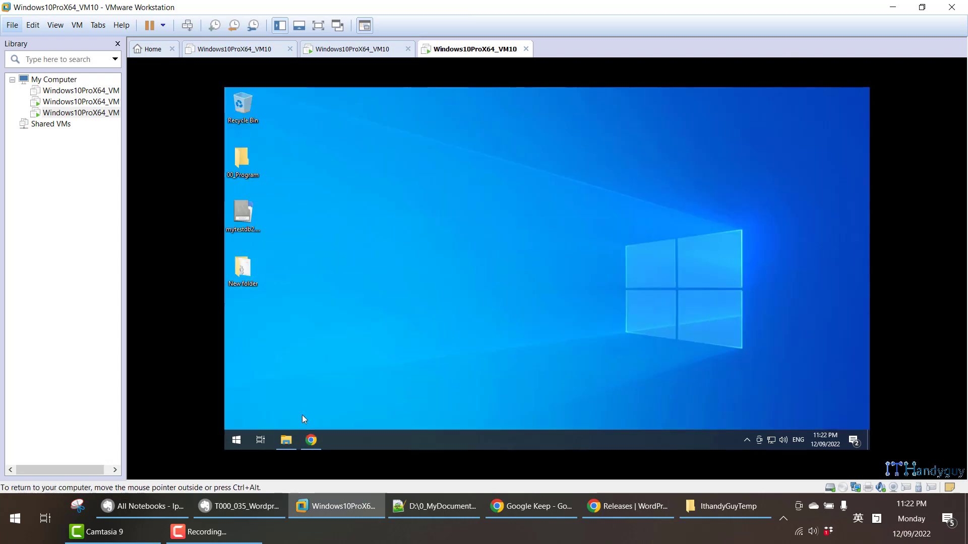
left_click(311, 440)
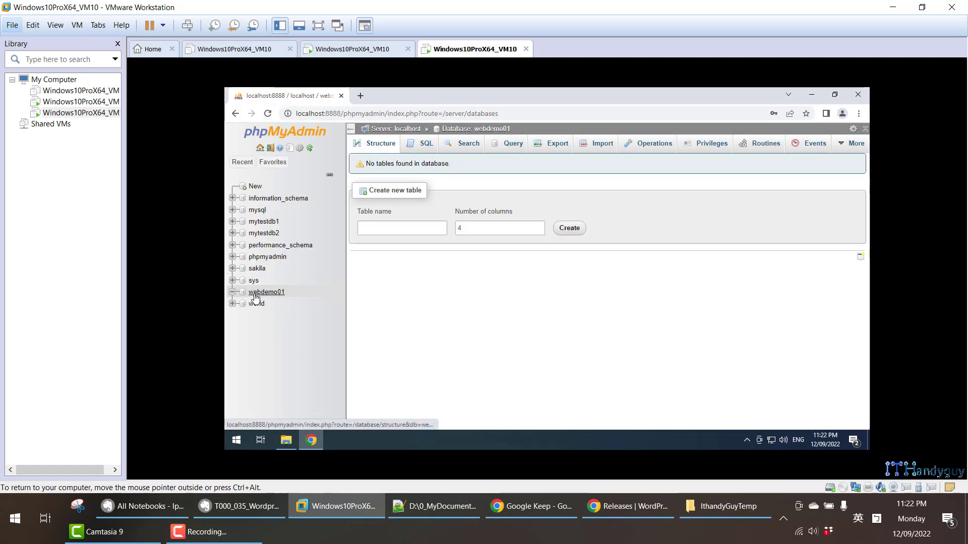
left_click(812, 94)
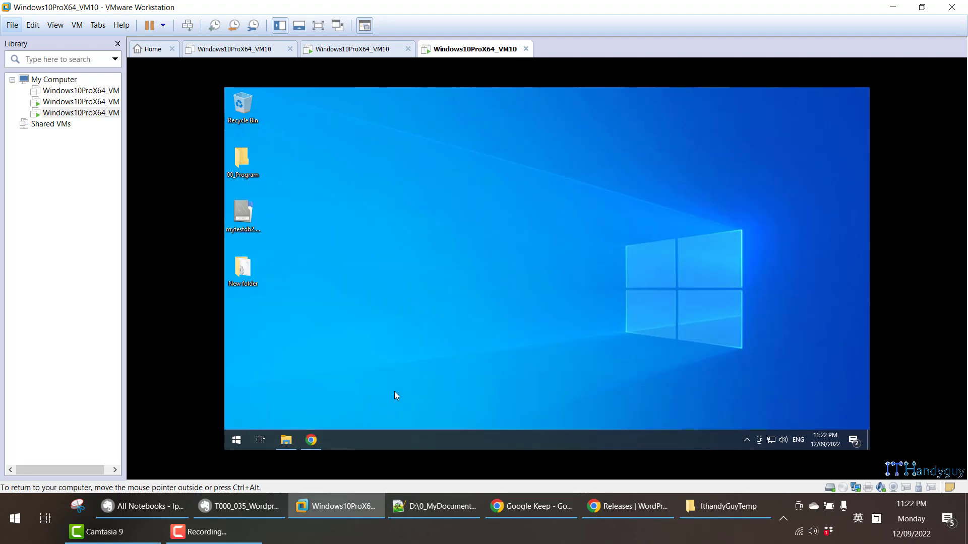
left_click(285, 441)
key("super+e")
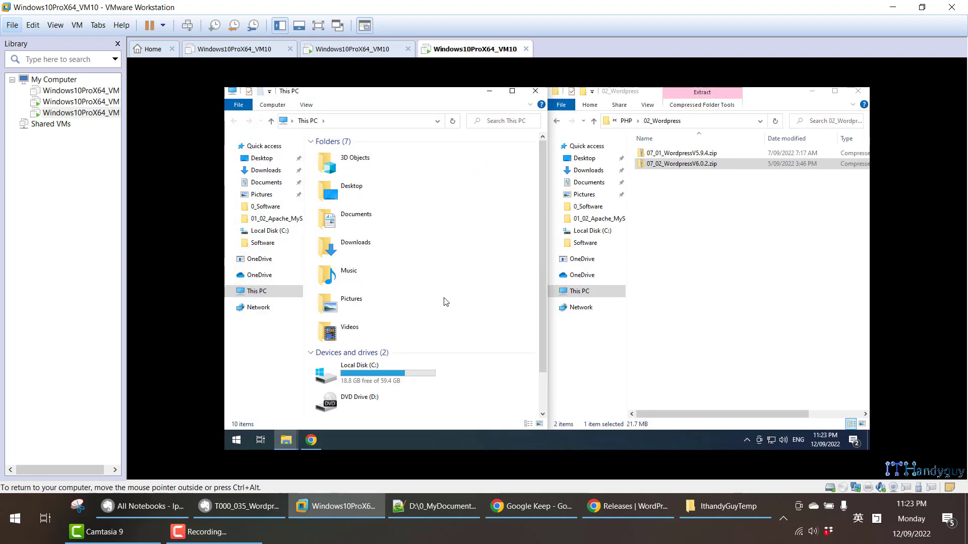
- Open C:\Apache24\htdocs and paste 07_02_WordpressV6.0.2.zip into it
scroll(432, 313, "down", 2)
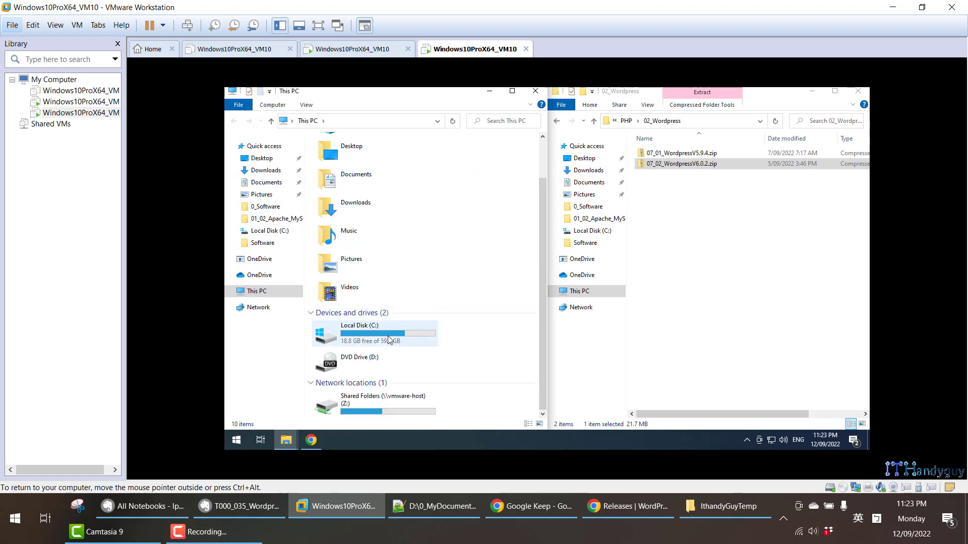
double_click(389, 332)
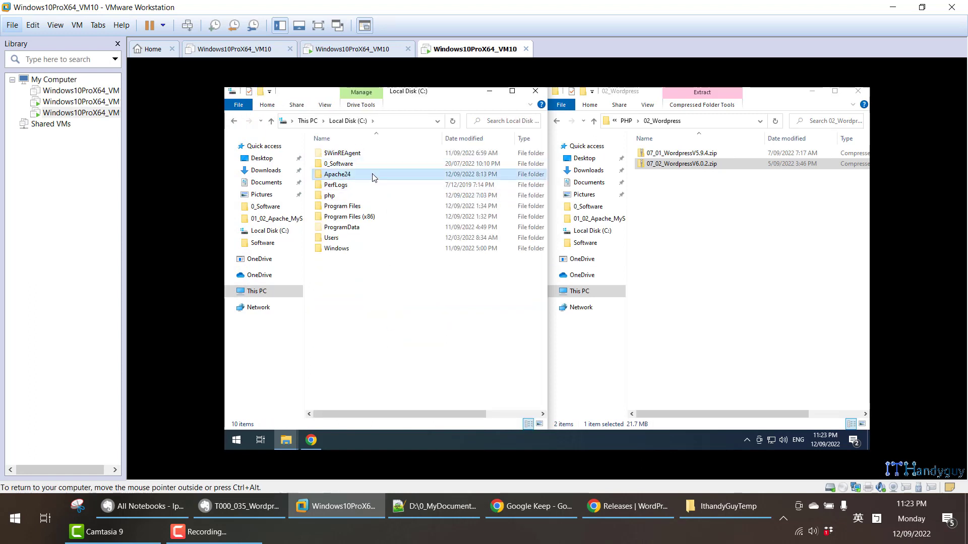
double_click(371, 174)
left_click(365, 199)
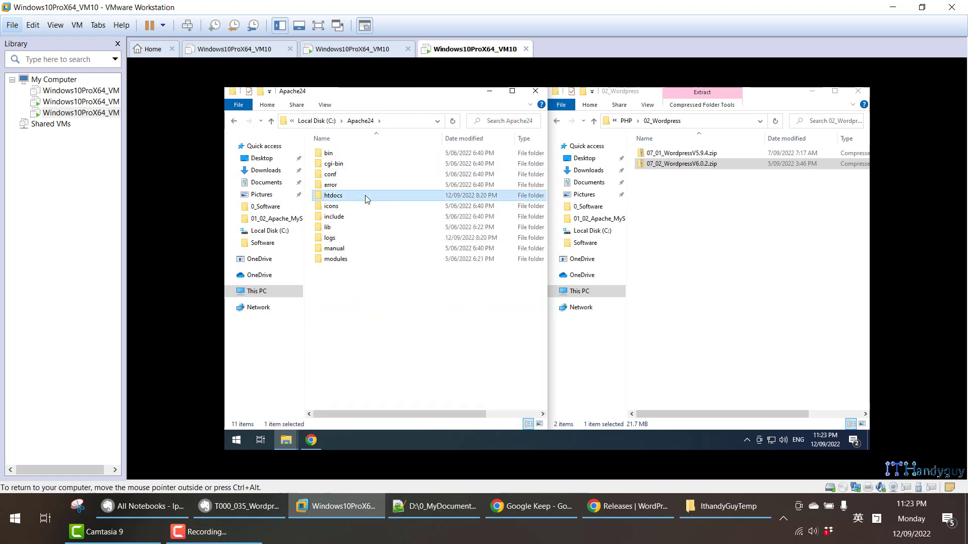
double_click(365, 199)
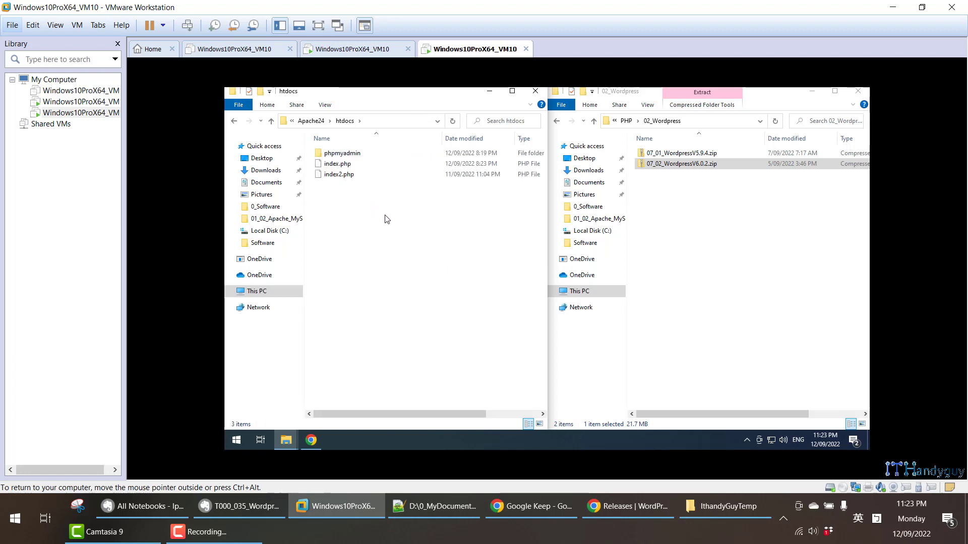
left_click(731, 165)
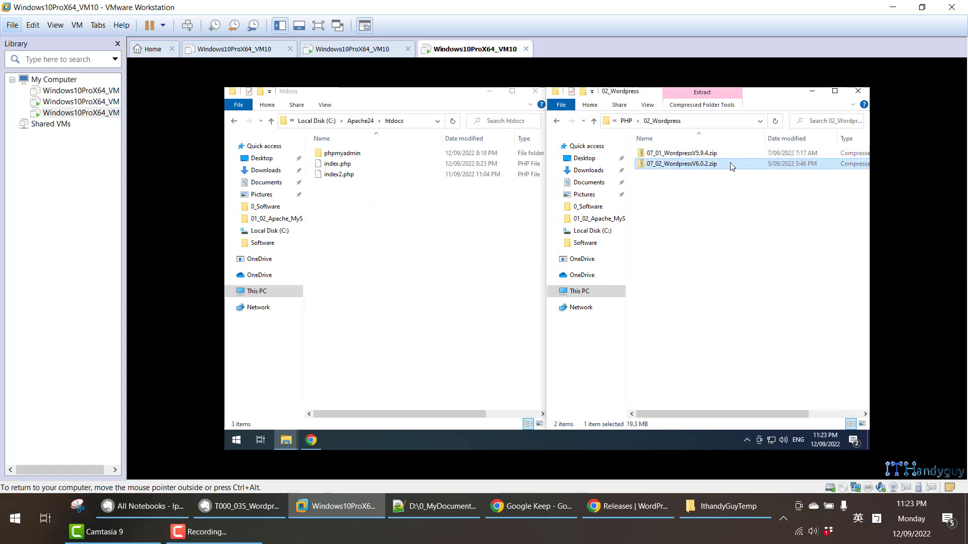
left_click(483, 233)
key("ctrl+v")
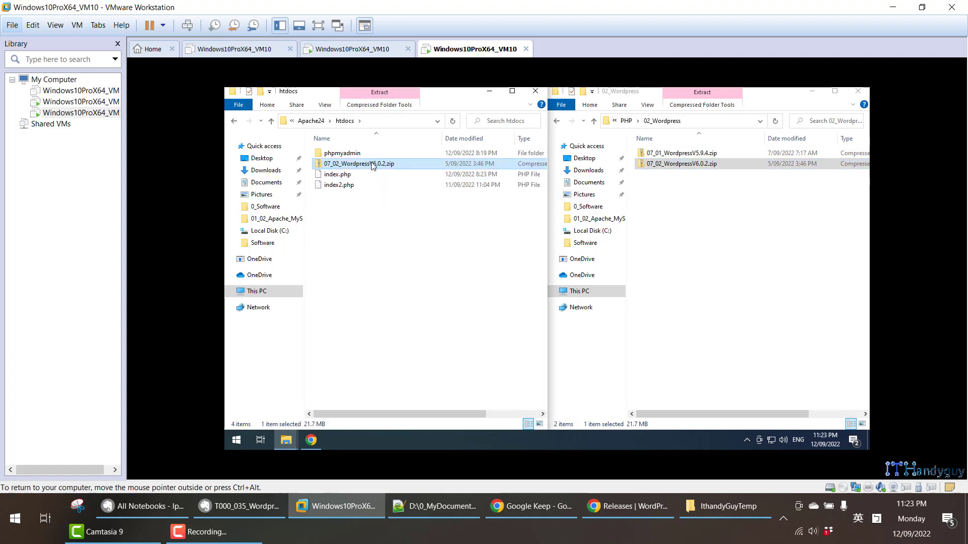
- Extract the zip with 7-Zip into a 07_02_WordpressV6.0.2 folder
right_click(372, 163)
mouse_move(482, 216)
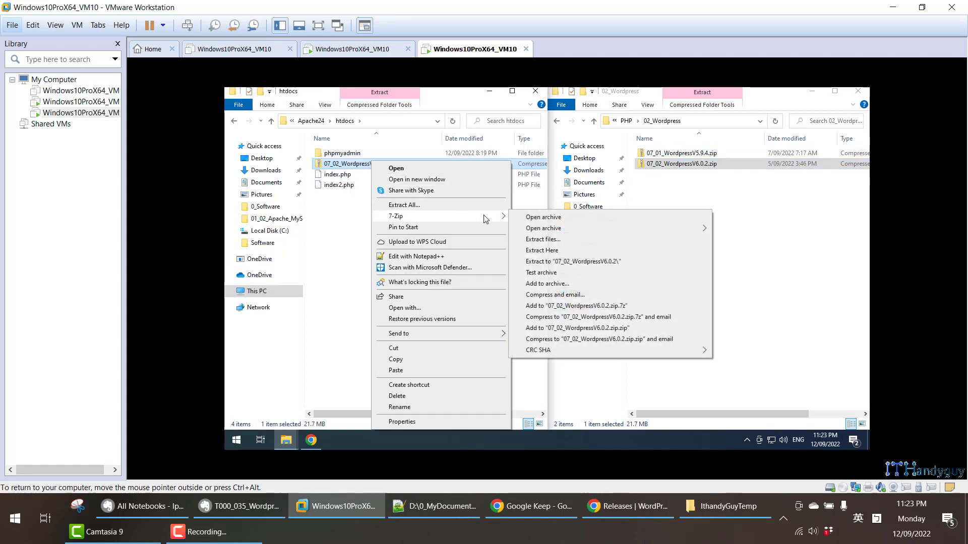
left_click(575, 262)
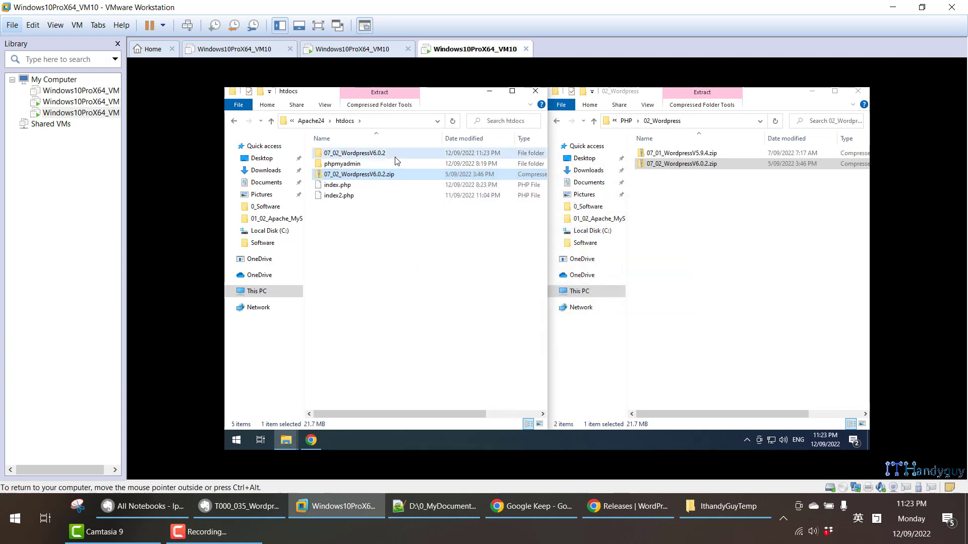
left_click(395, 156)
- Copy the WebDemo01 folder name from the notes and open the extracted folder
left_click(275, 502)
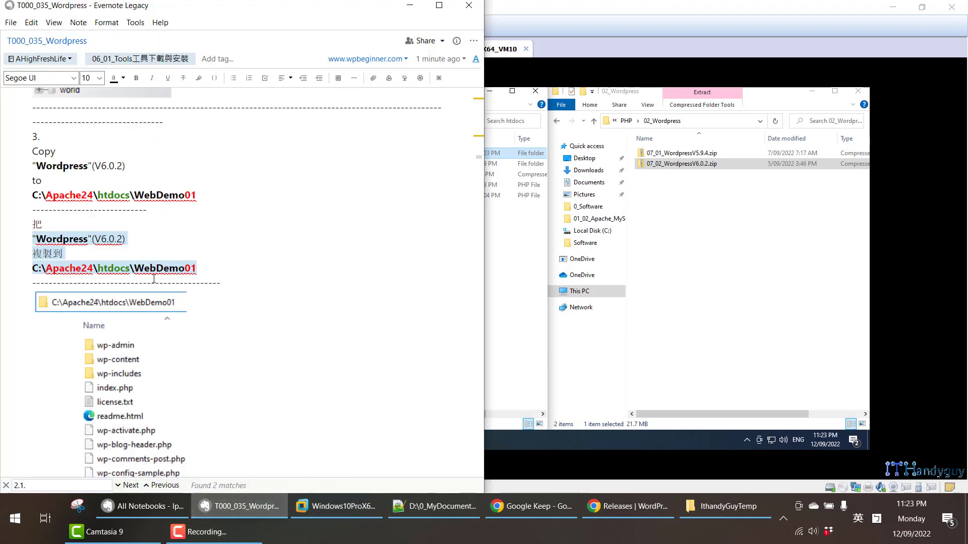
left_click_drag(134, 267, 221, 270)
key("ctrl+c")
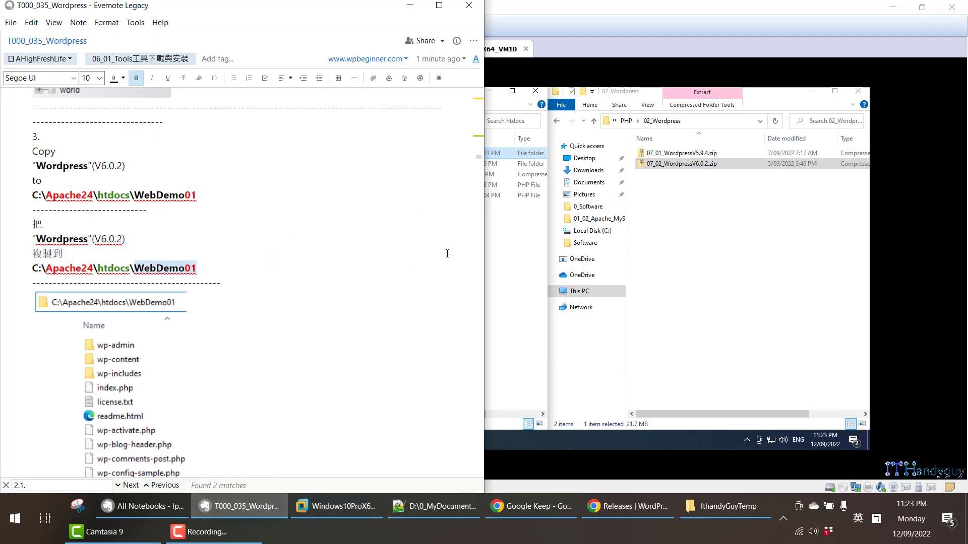
left_click(523, 249)
double_click(409, 151)
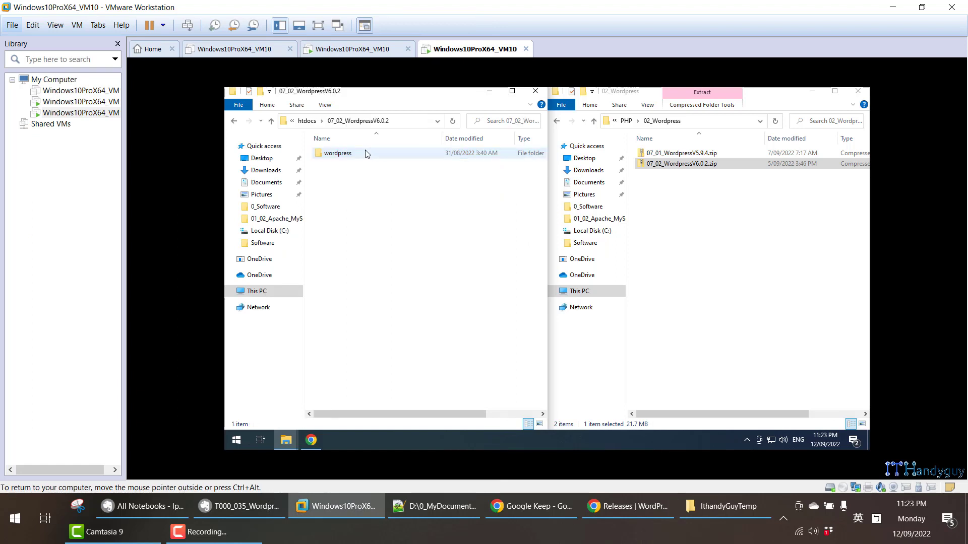
- Rename the wordpress folder to WebDemo01 and move it up into htdocs
key("F2")
key("ctrl+v")
key("Return")
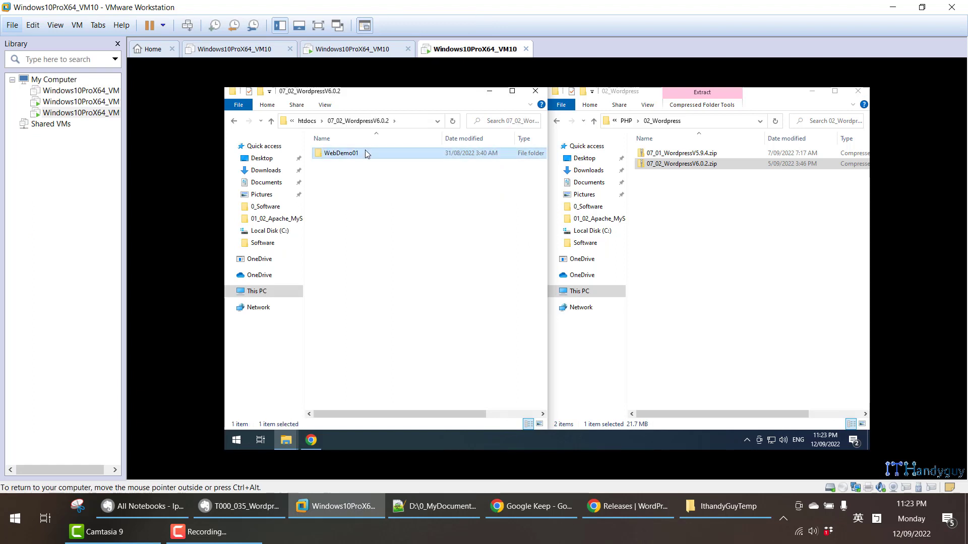
double_click(365, 151)
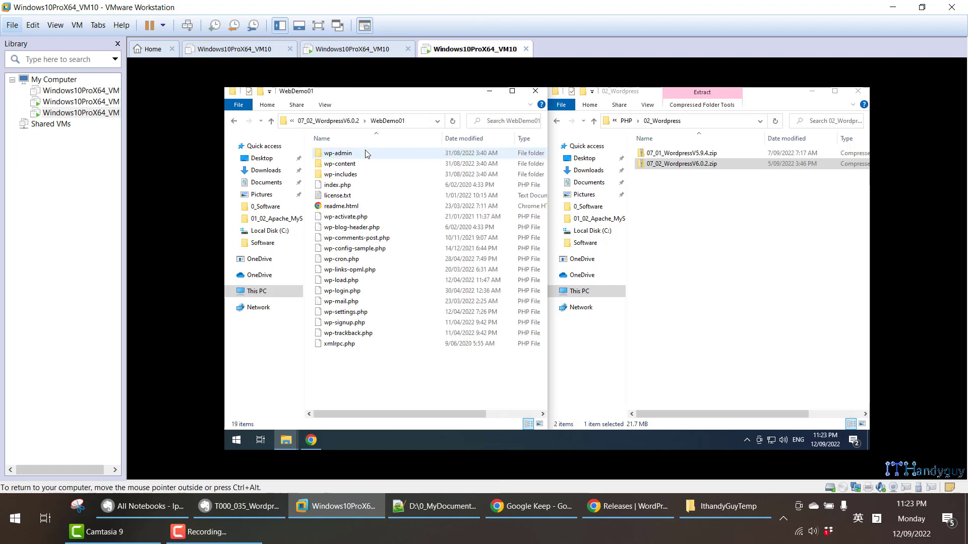
left_click(271, 122)
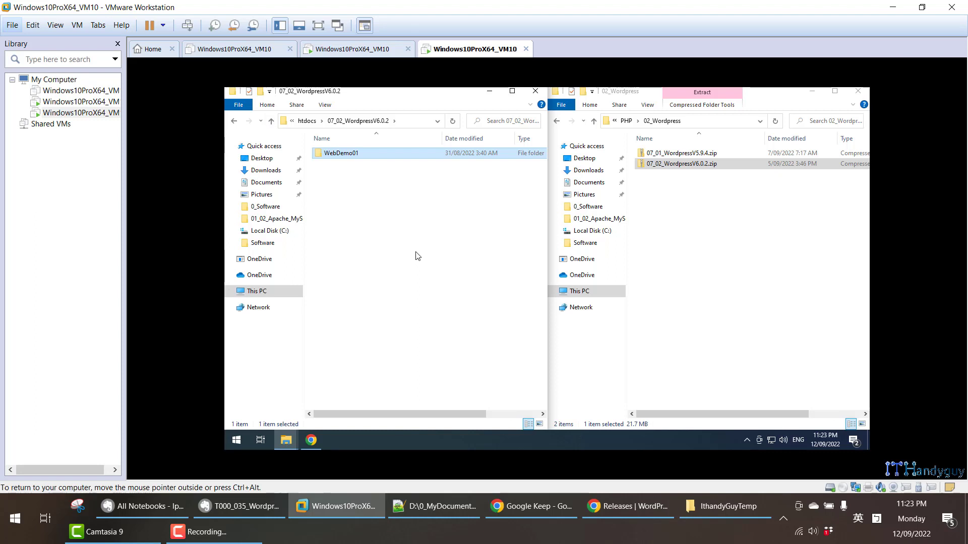
key("alt+Left")
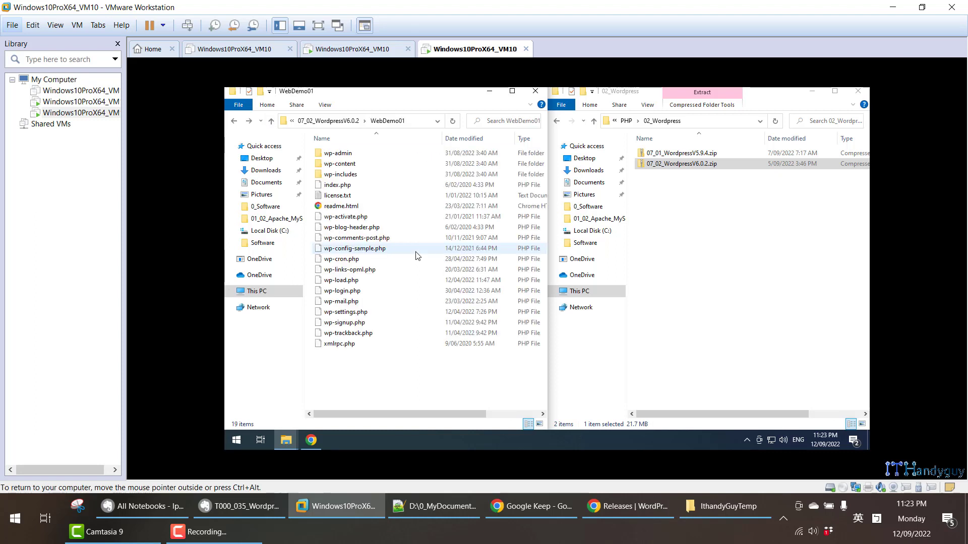
left_click(271, 121)
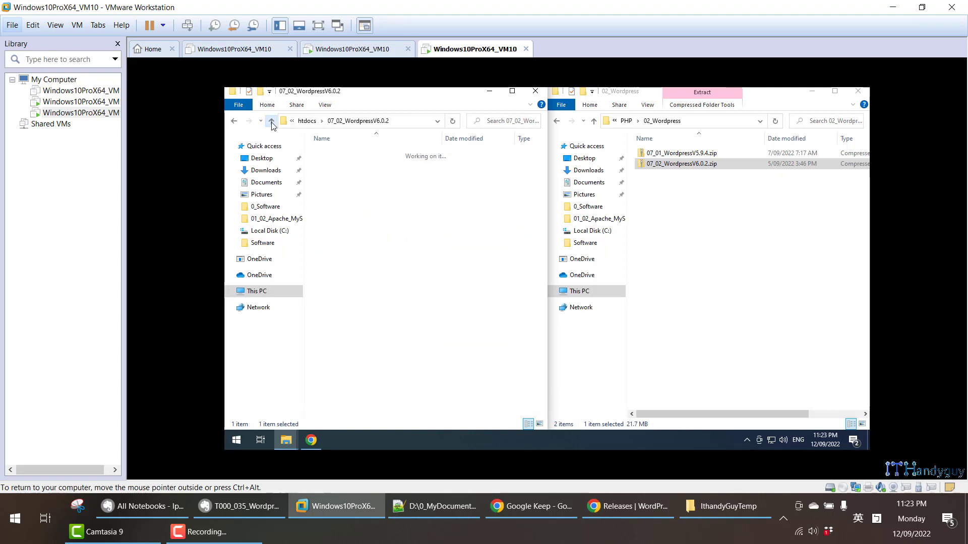
left_click(272, 121)
left_click(373, 121)
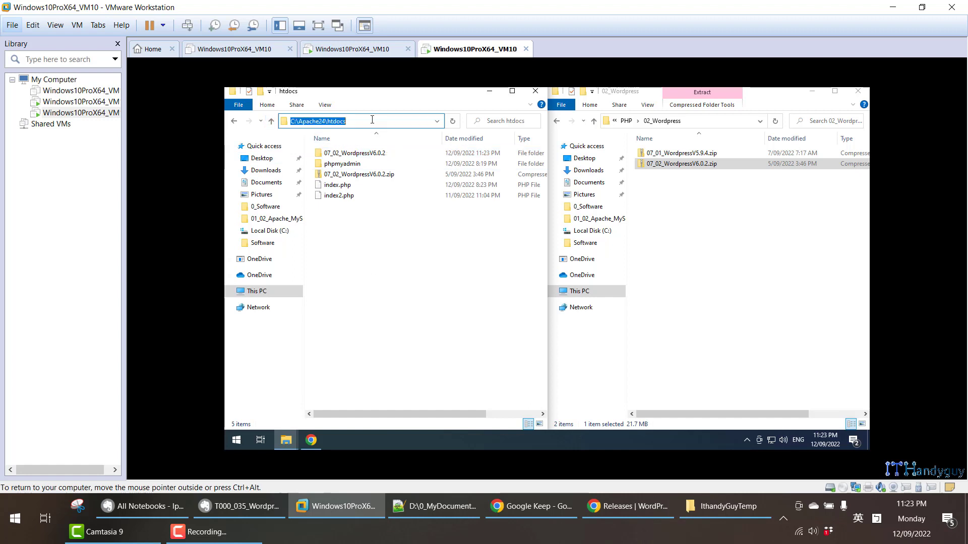
left_click(412, 241)
key("ctrl+v")
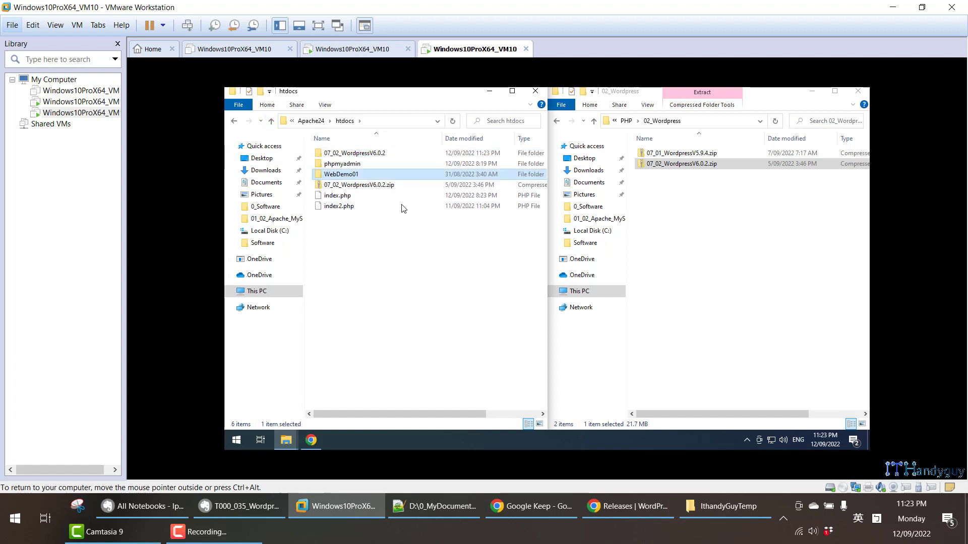
- Delete the leftover 07_02_WordpressV6.0.2 folder and zip, then check WebDemo01's WordPress files
left_click(361, 155)
left_click(362, 184, "ctrl")
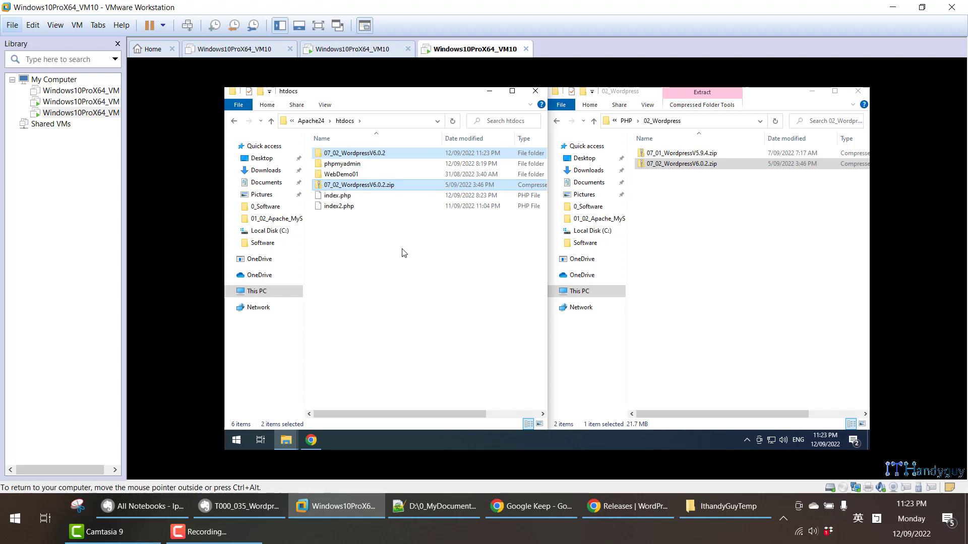
key("Delete")
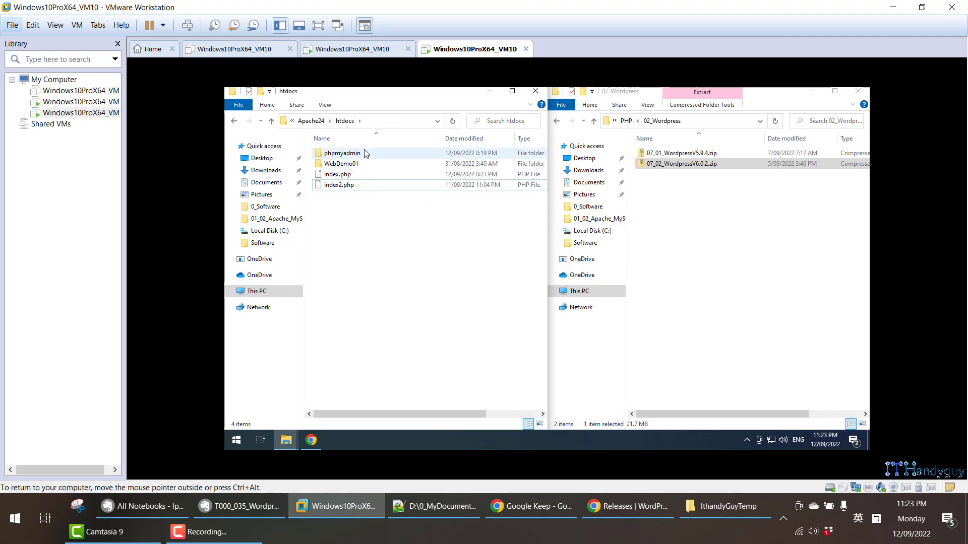
double_click(366, 154)
left_click(271, 121)
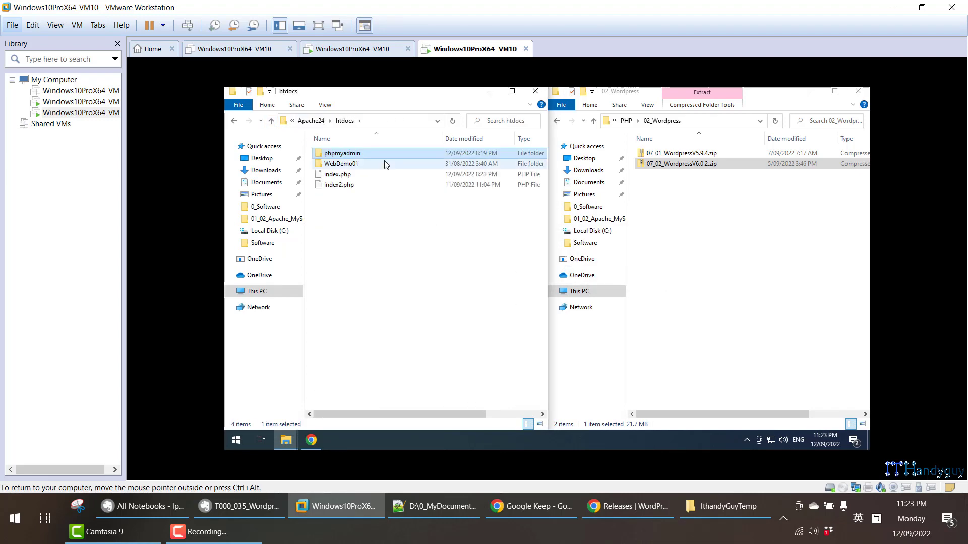
double_click(386, 164)
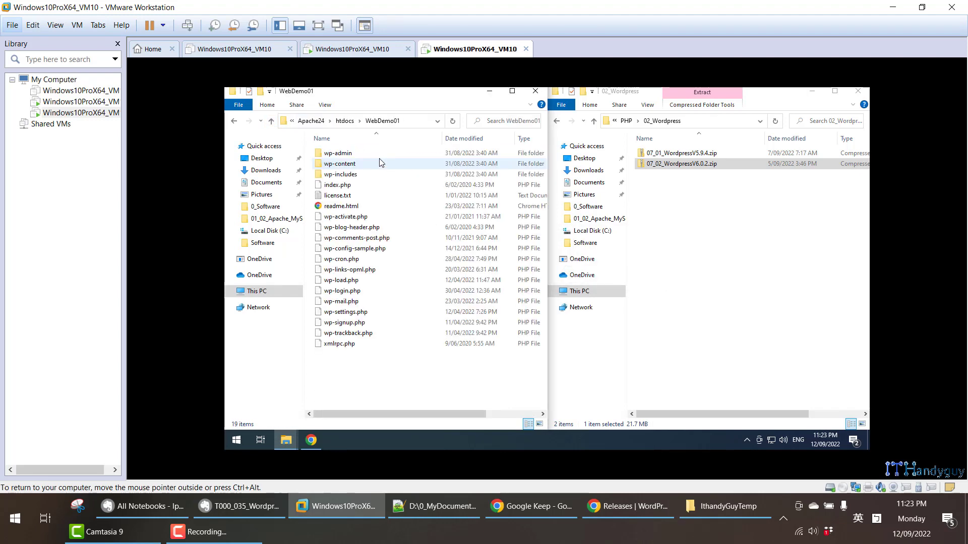
left_click(271, 123)
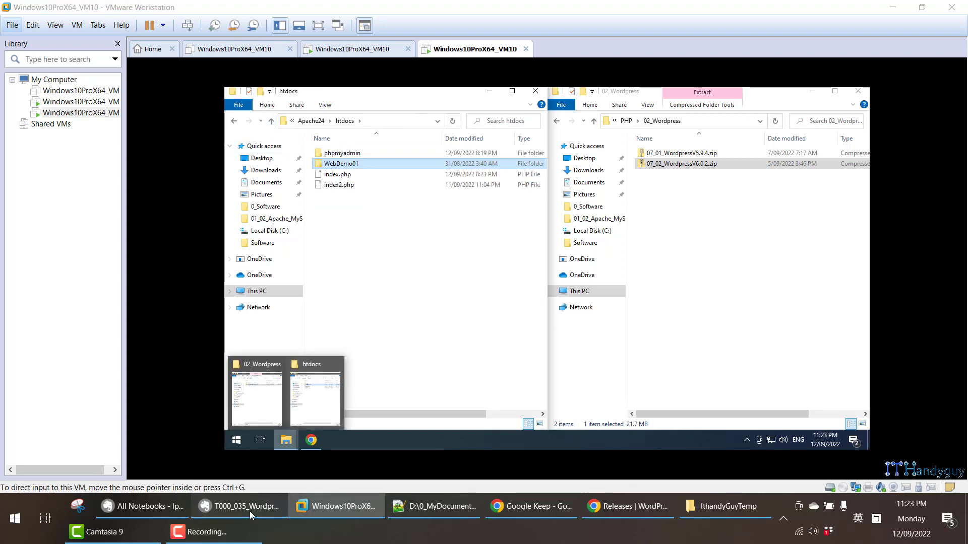
- Highlight the WebDemo01 site address in the installation note
left_click(249, 511)
scroll(205, 330, "down", 10)
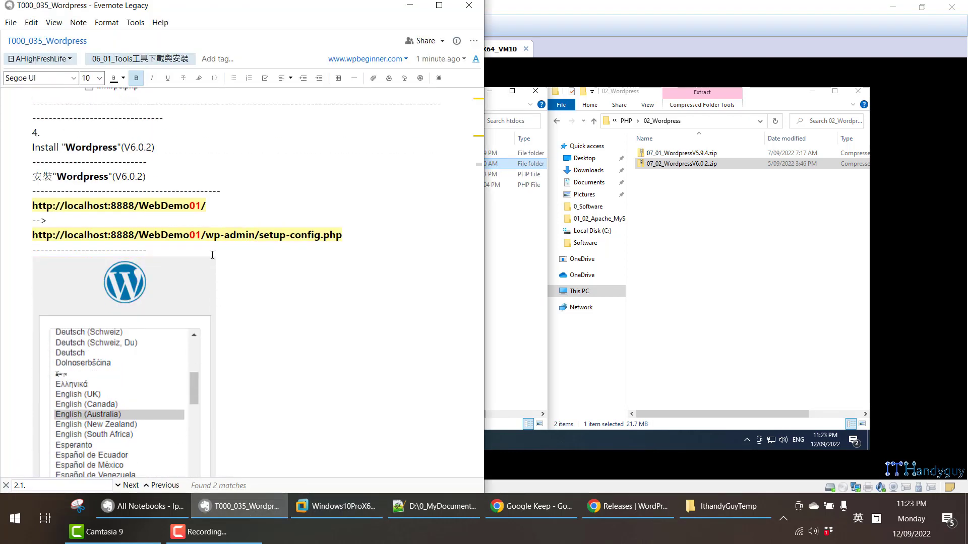
left_click_drag(221, 203, 28, 205)
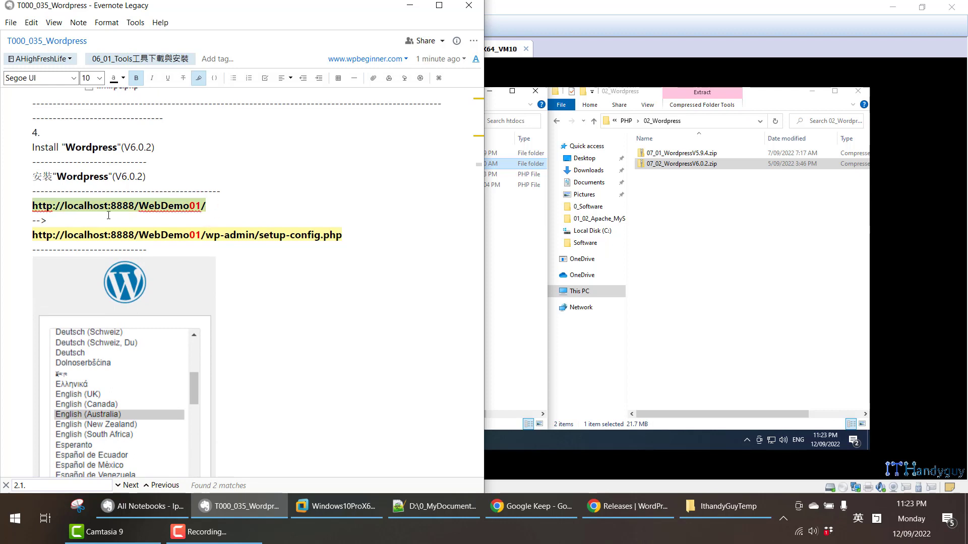
left_click(595, 54)
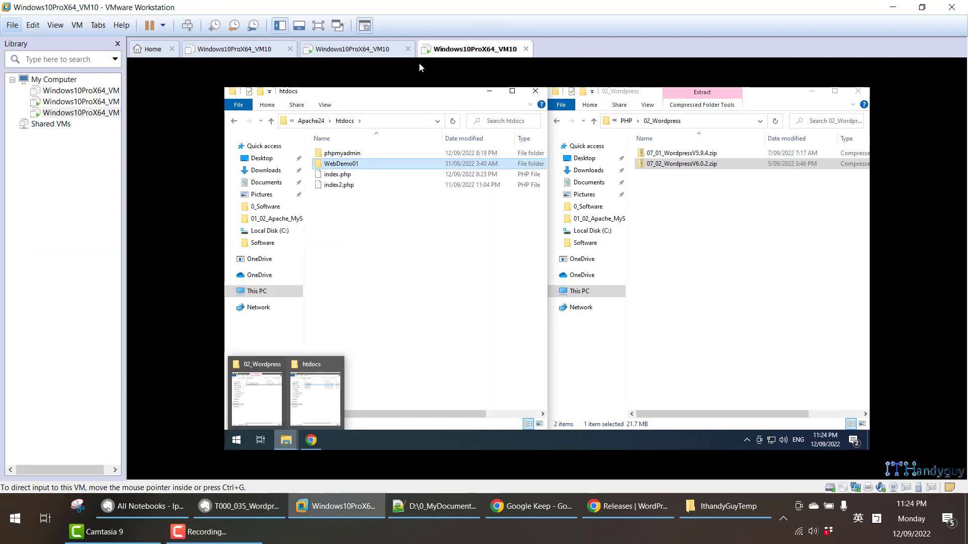
- Copy localhost:8888 from the address bar and paste it into a new tab
left_click(314, 438)
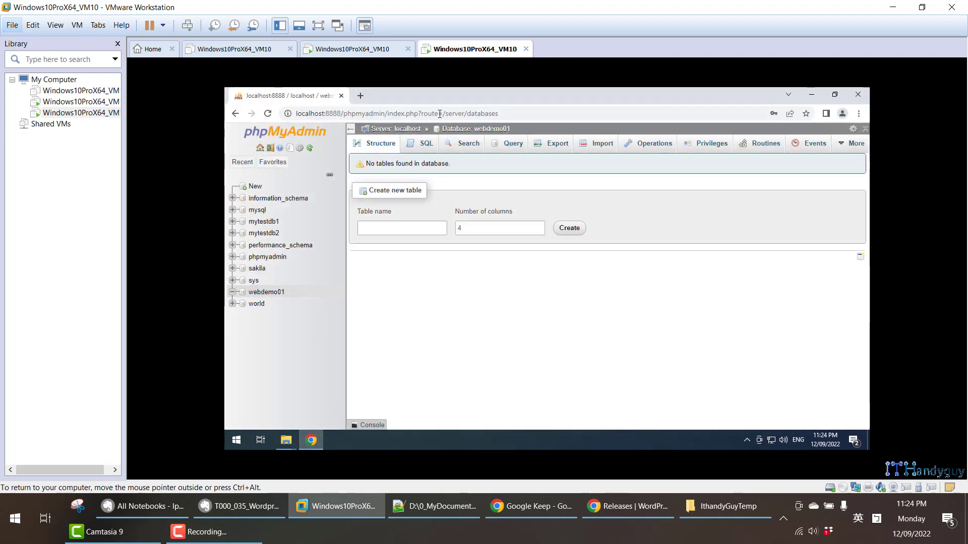
left_click_drag(343, 112, 296, 113)
key("ctrl+c")
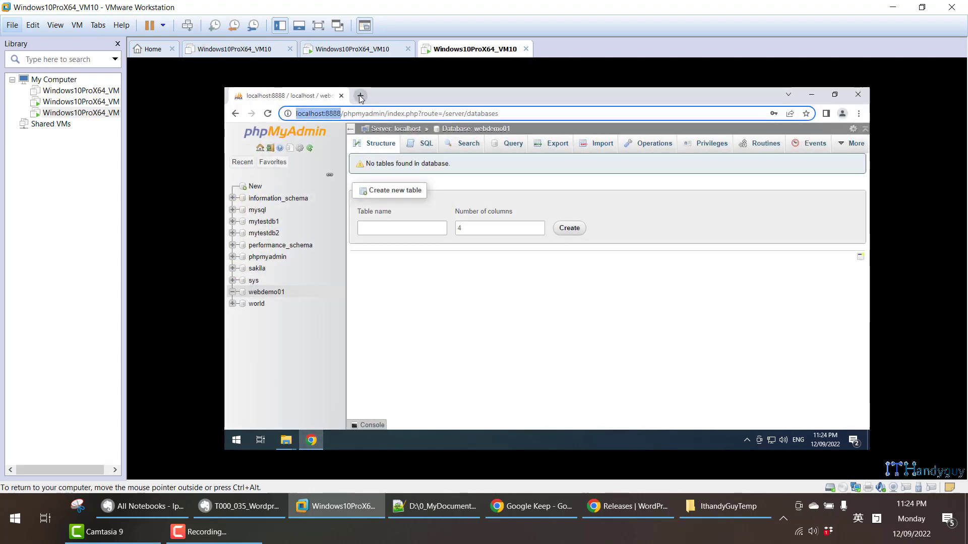
left_click(360, 96)
key("ctrl+v")
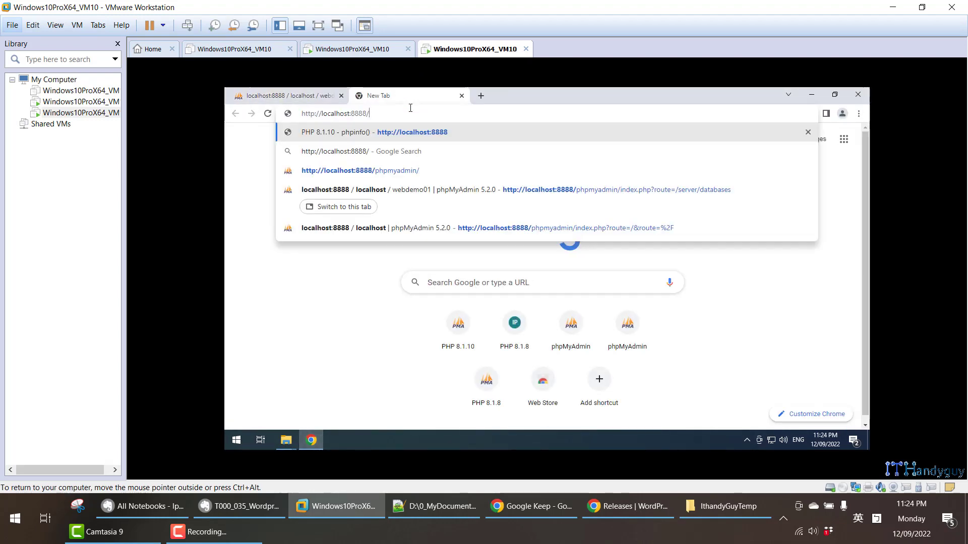
- Append the WebDemo01 folder name to the address and load localhost:8888/WebDemo01
left_click(286, 440)
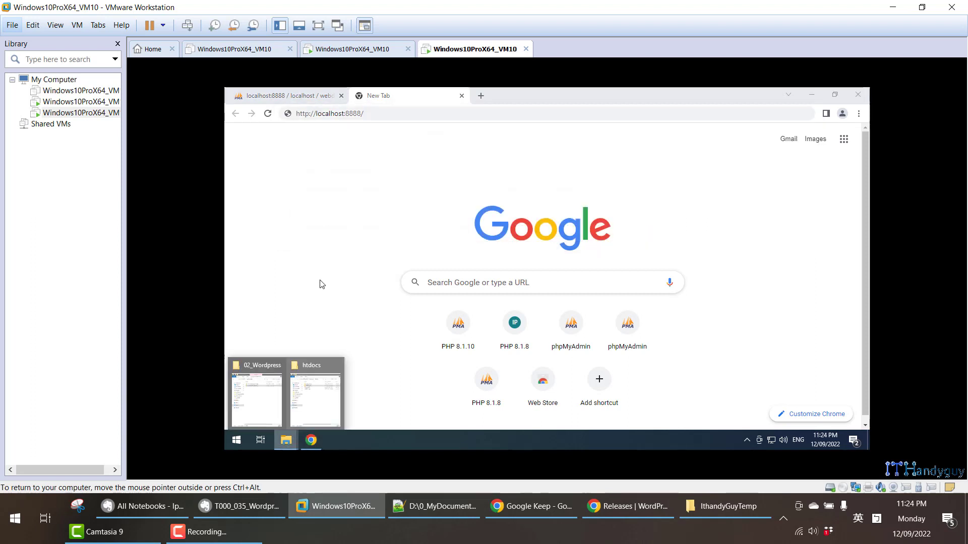
left_click(290, 406)
left_click(286, 440)
left_click(324, 382)
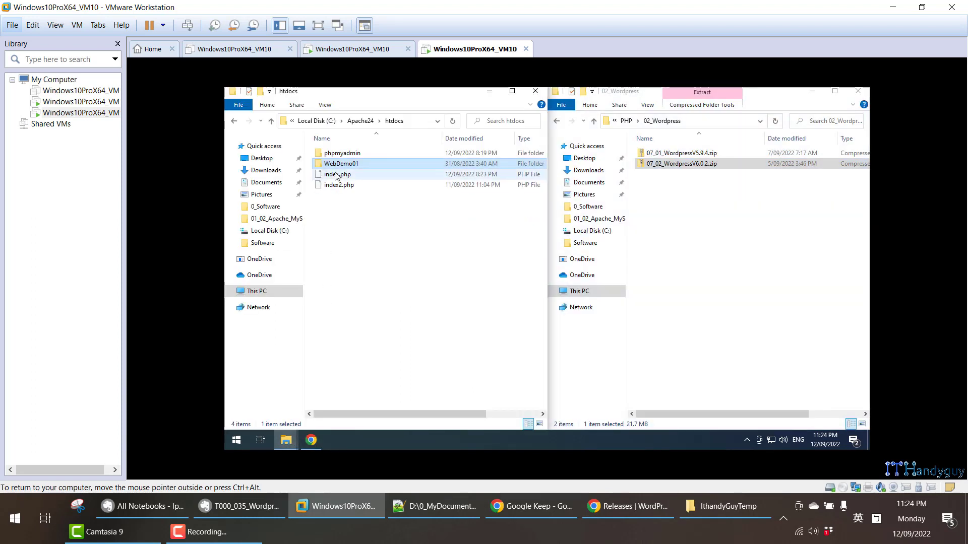
key("F2")
left_click(311, 440)
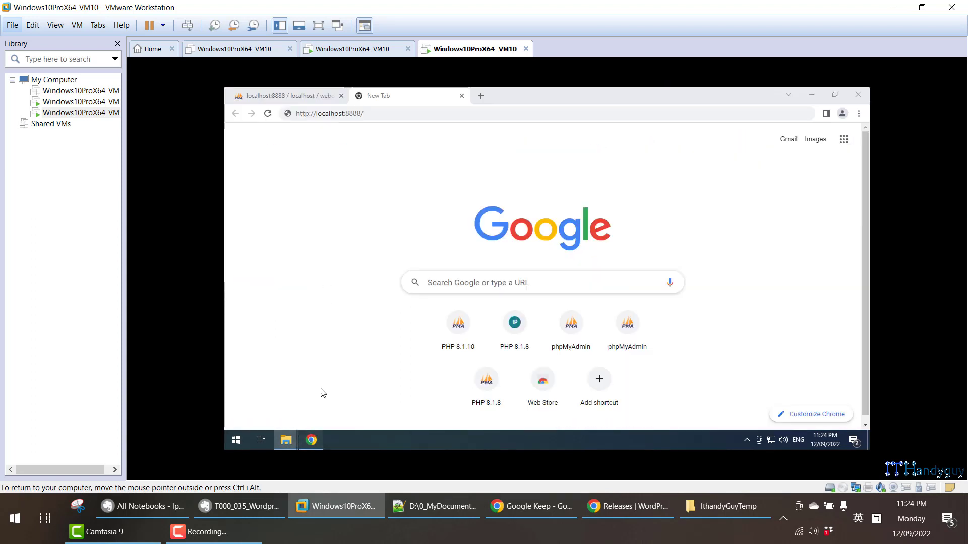
left_click(381, 116)
key("ctrl+v")
key("Return")
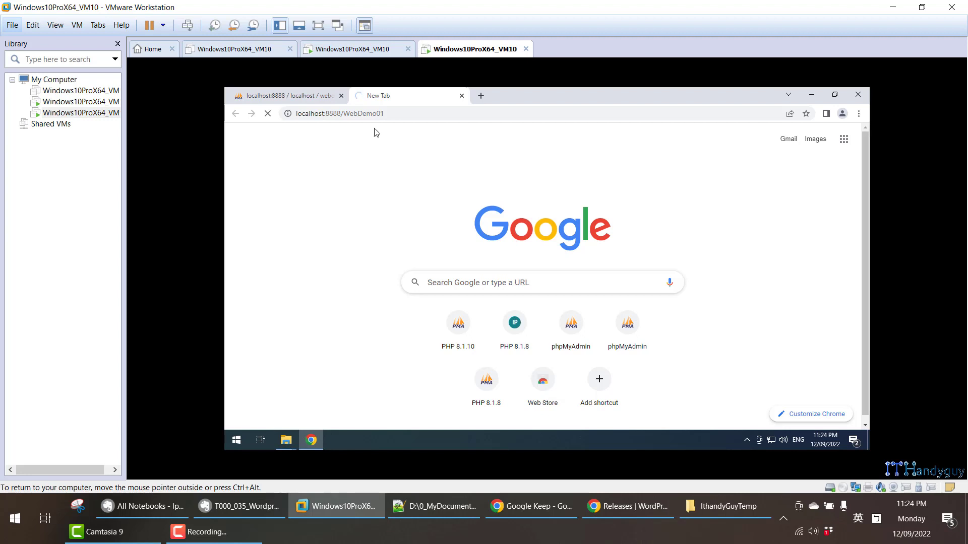
left_click(247, 506)
- Check the note's language-selection step, then return to the VM's WordPress setup page
scroll(233, 315, "down", 7)
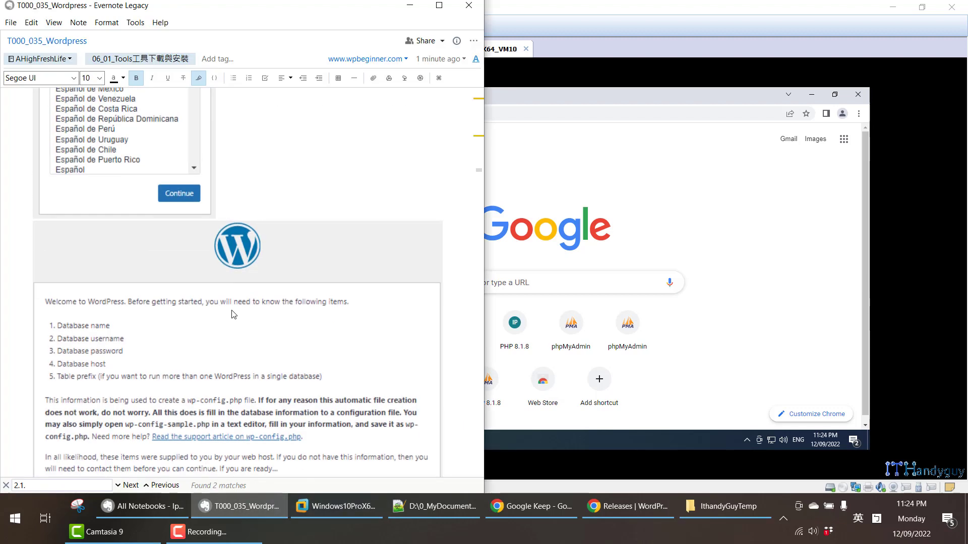
scroll(233, 314, "up", 4)
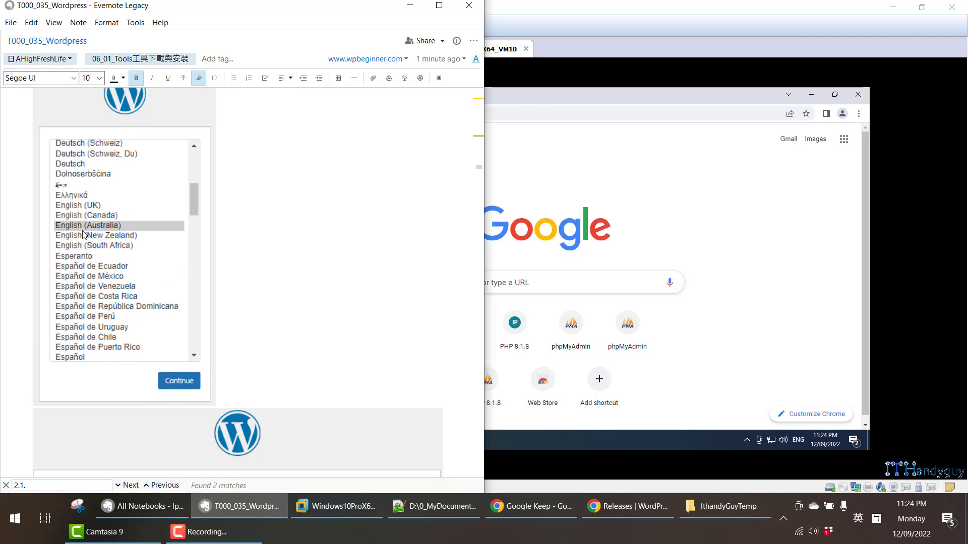
left_click(713, 203)
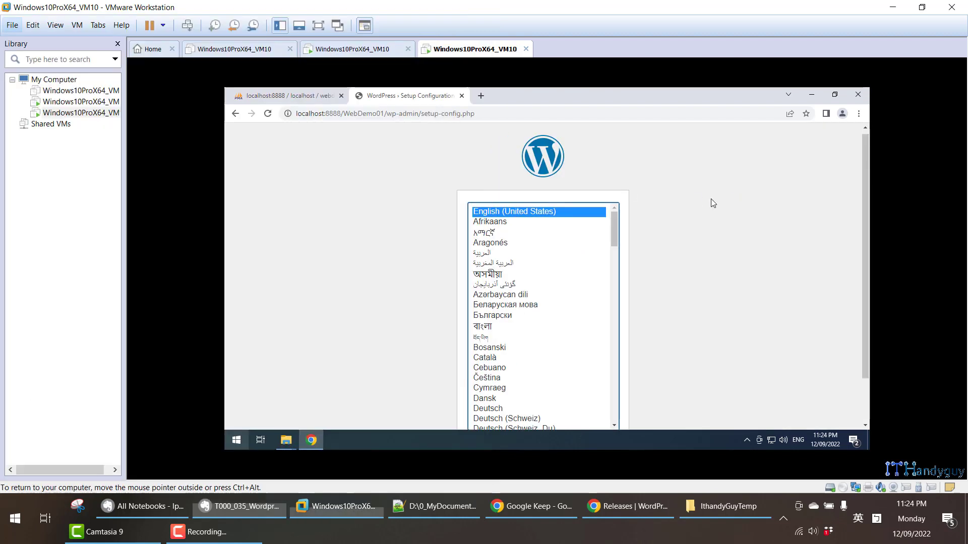
- Continue past the English (United States) language screen and the Let's go intro to the database form
scroll(673, 214, "down", 1)
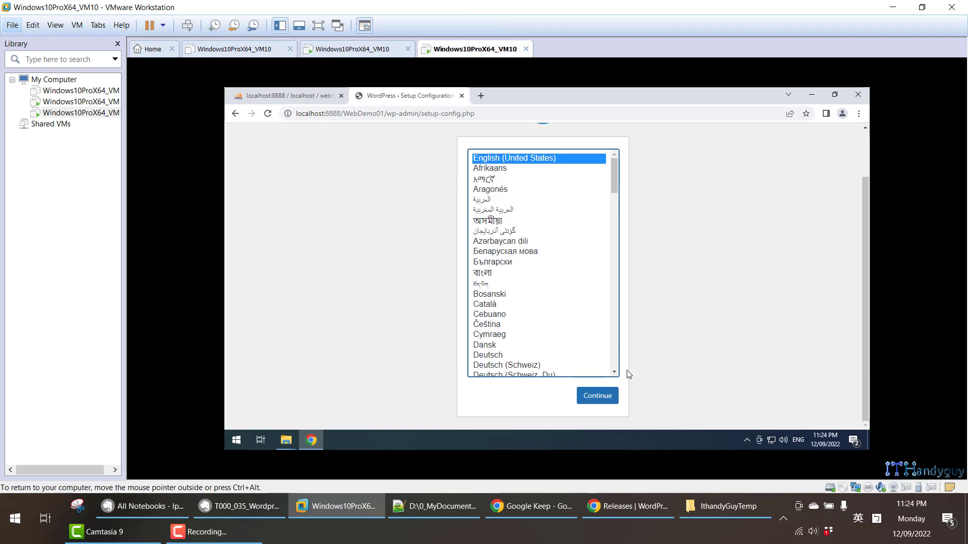
left_click(605, 395)
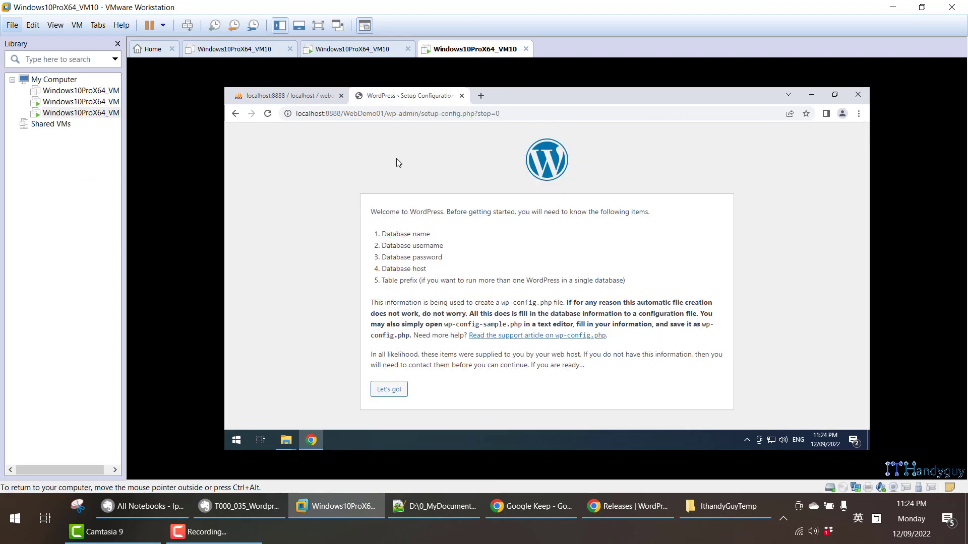
left_click(389, 390)
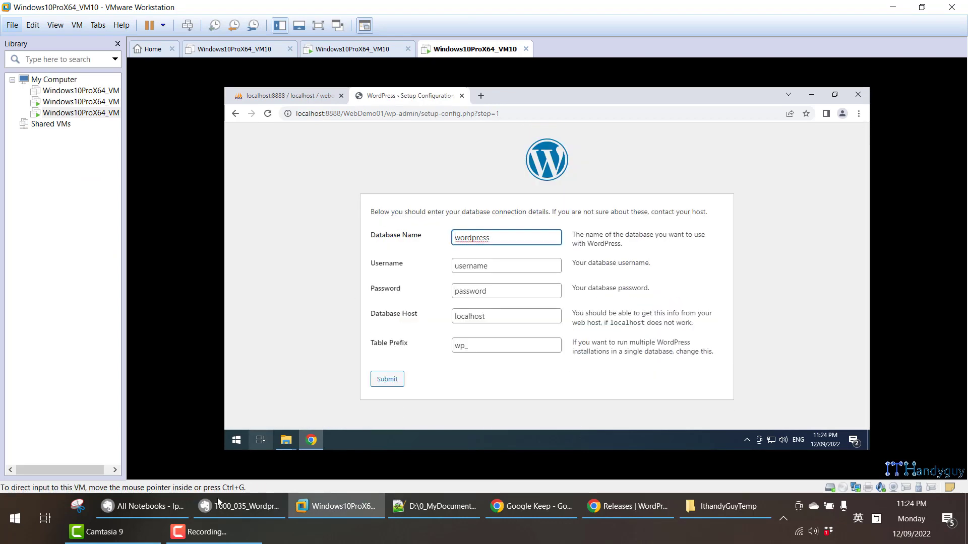
left_click(218, 497)
scroll(153, 247, "down", 15)
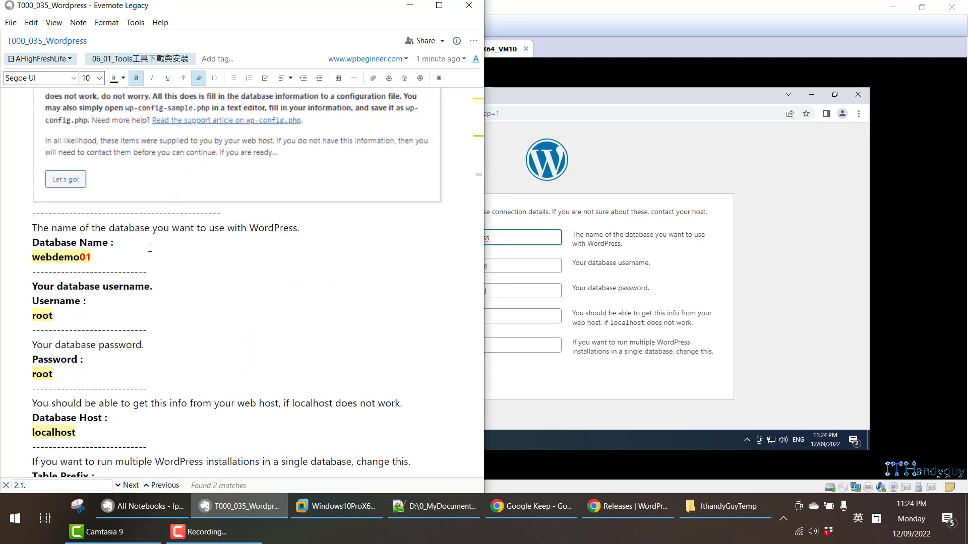
- Fill in webdemo01, copied from the phpMyAdmin tree, as the Database Name
double_click(76, 255)
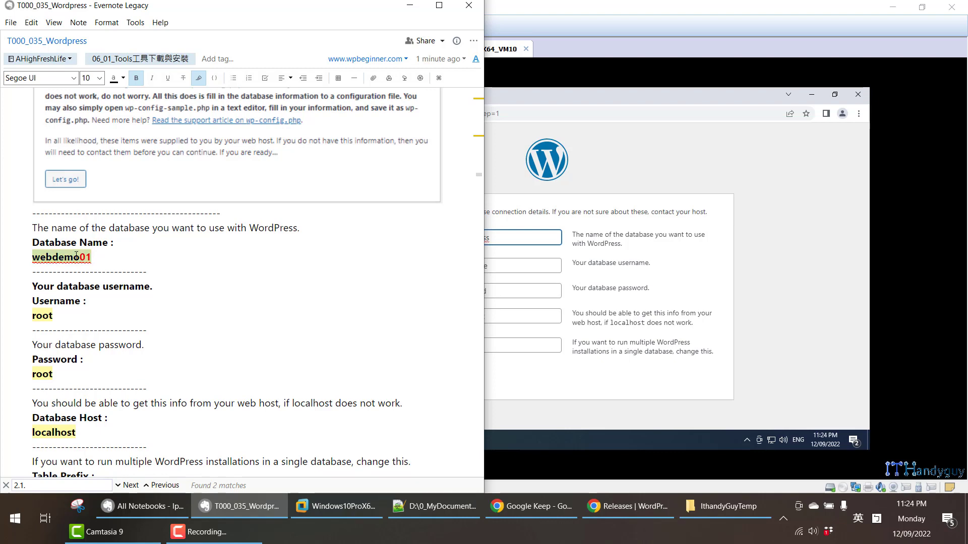
left_click(747, 133)
left_click(297, 96)
left_click_drag(286, 292, 247, 292)
left_click(391, 98)
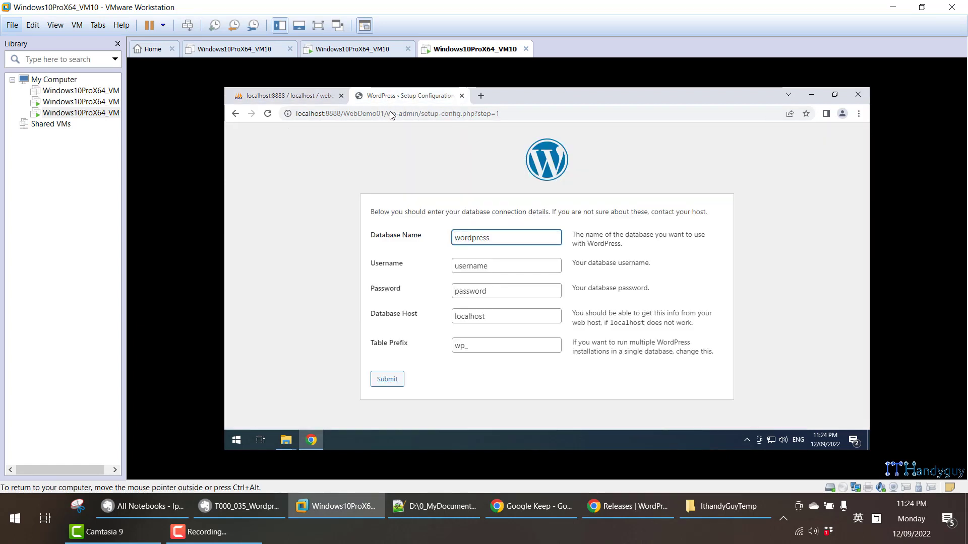
left_click(493, 239)
key("ctrl+v")
key("ctrl+a")
key("ctrl+v")
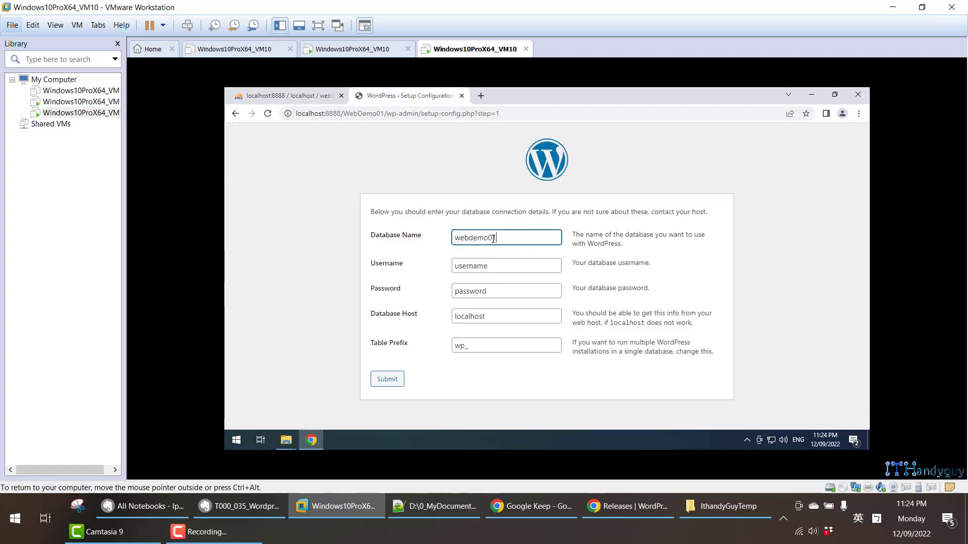
left_click(487, 267)
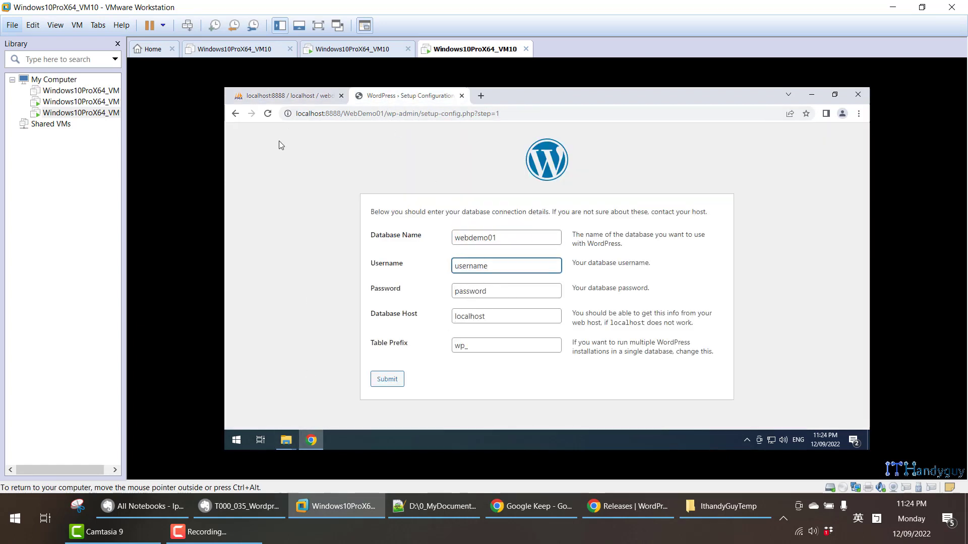
left_click(282, 96)
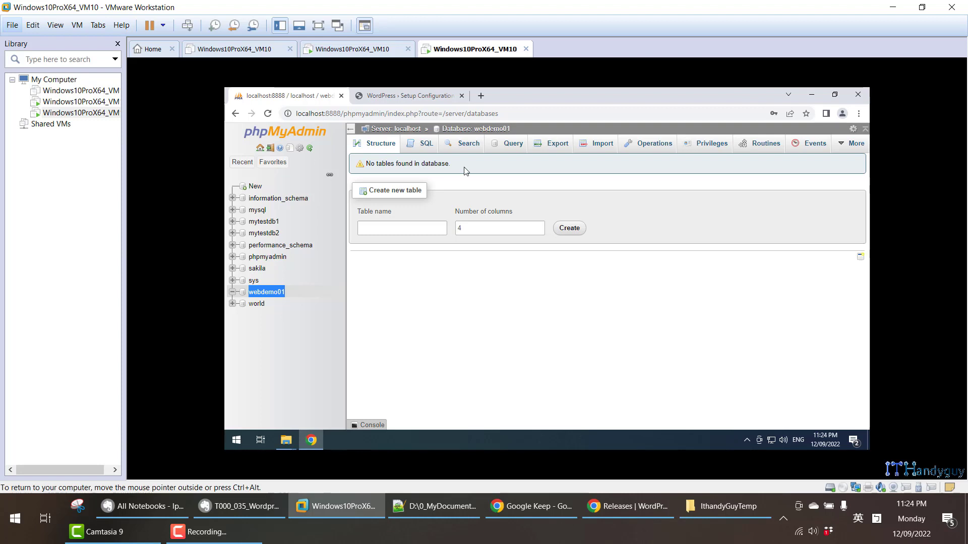
- Review the seven accounts on phpMyAdmin's User accounts page, then return to the WordPress setup tab
left_click(255, 186)
left_click(540, 143)
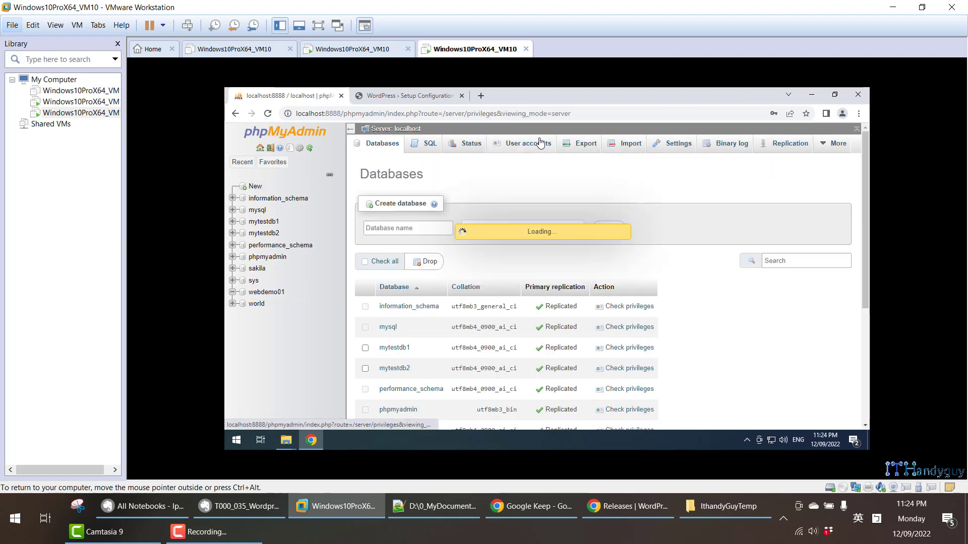
left_click_drag(376, 231, 820, 363)
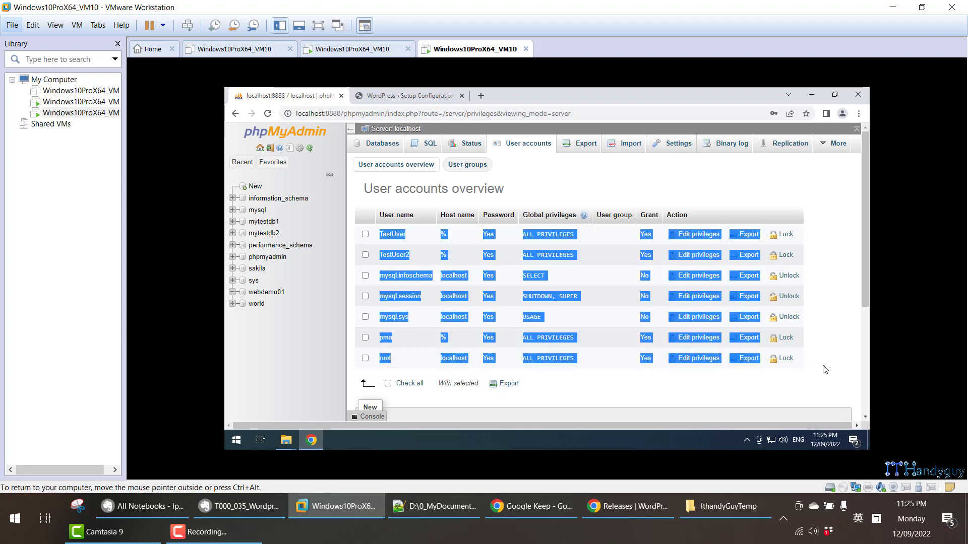
left_click(829, 298)
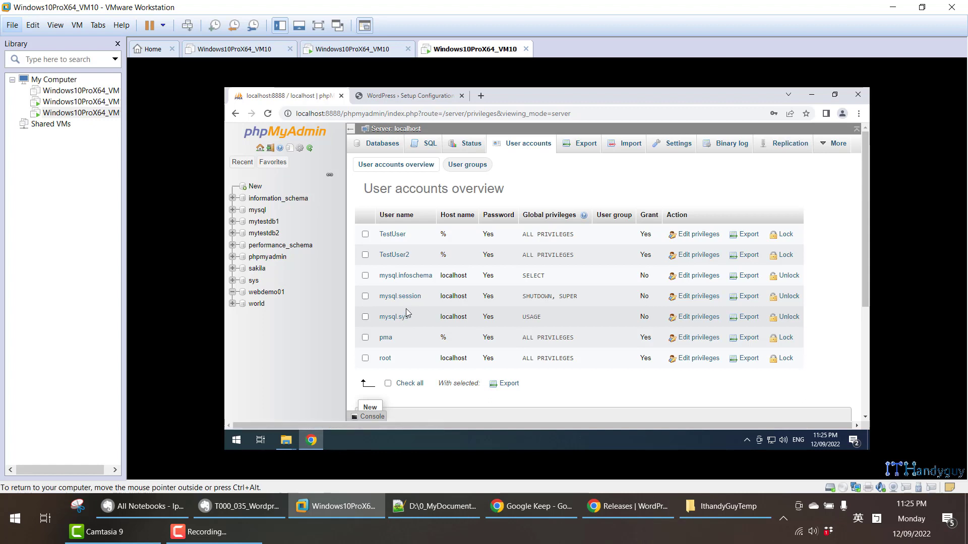
scroll(391, 363, "down", 1)
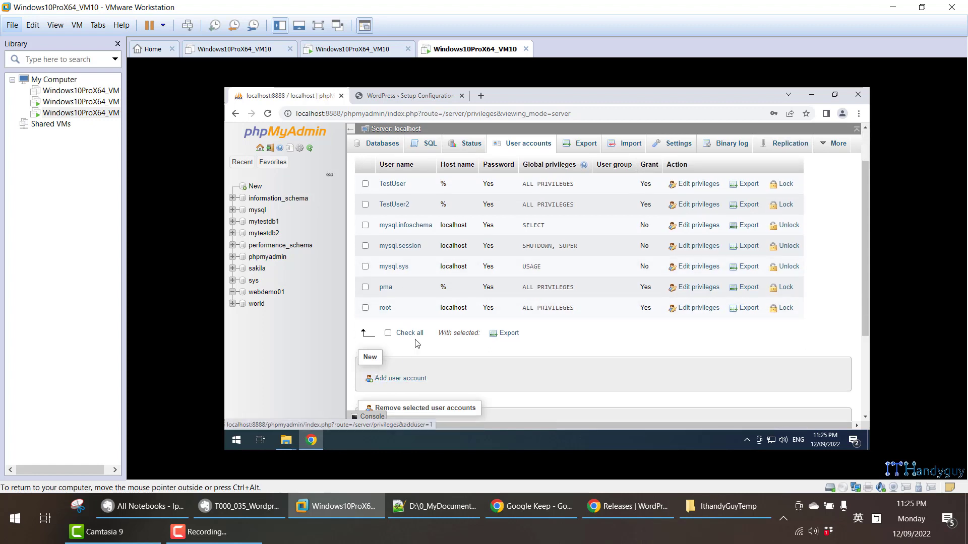
scroll(417, 303, "up", 1)
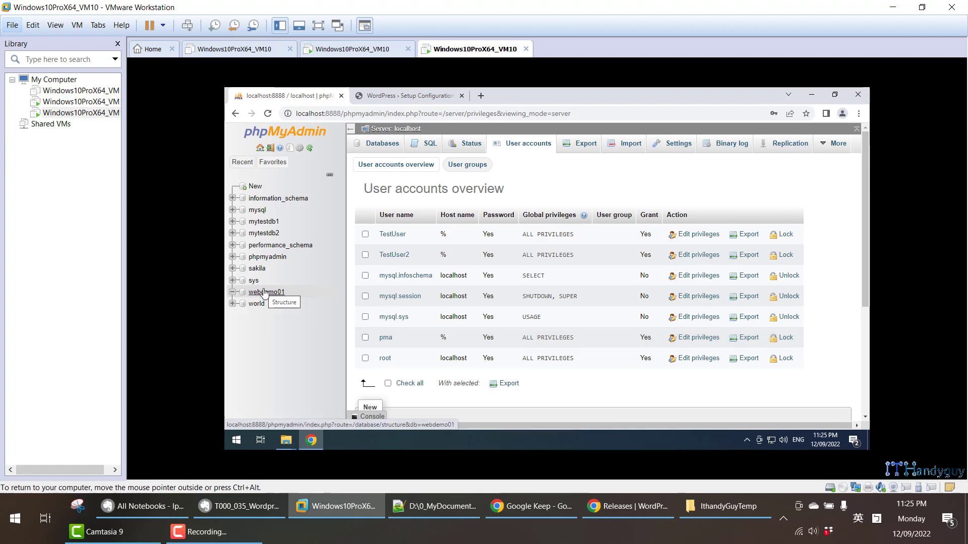
left_click(406, 96)
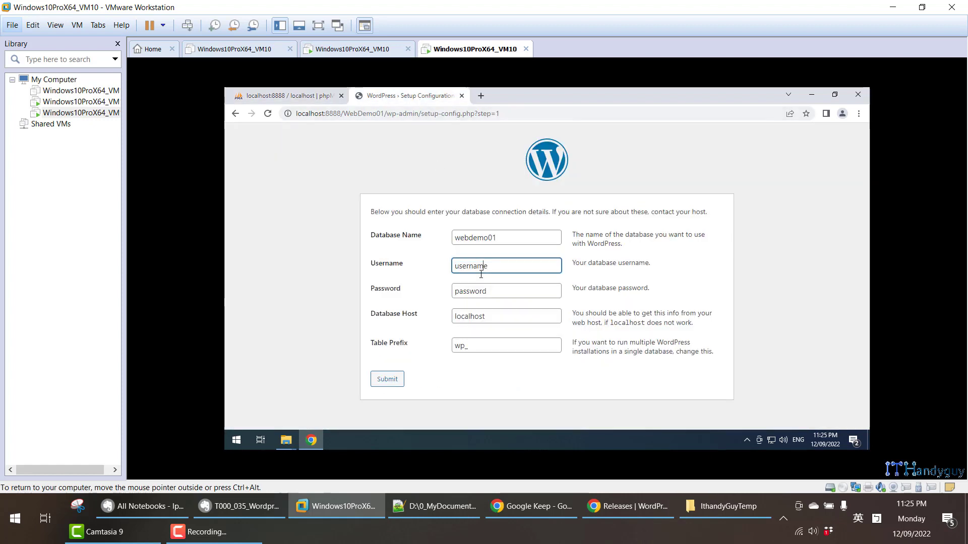
- Enter username root and the database password, keep localhost and wp_, and submit
left_click_drag(488, 267, 453, 267)
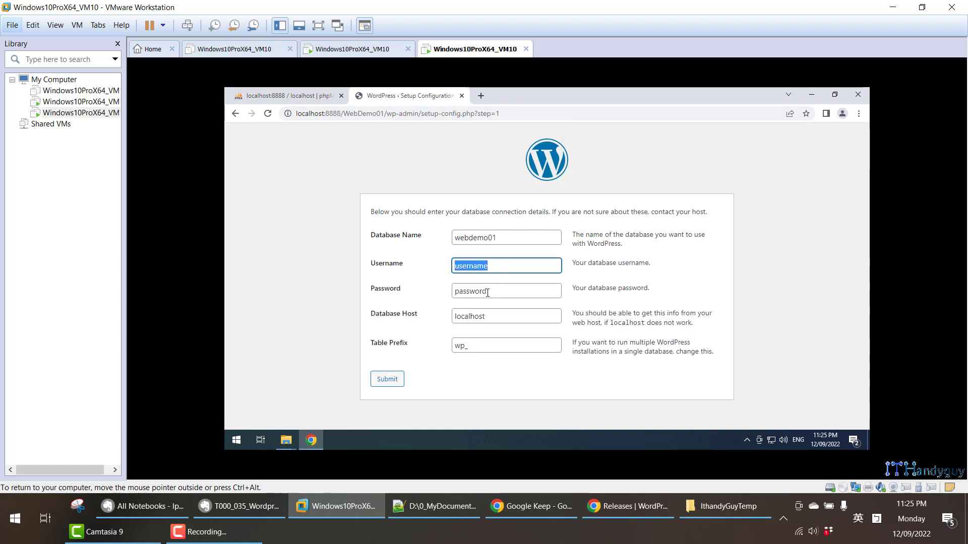
type("root")
key("Tab")
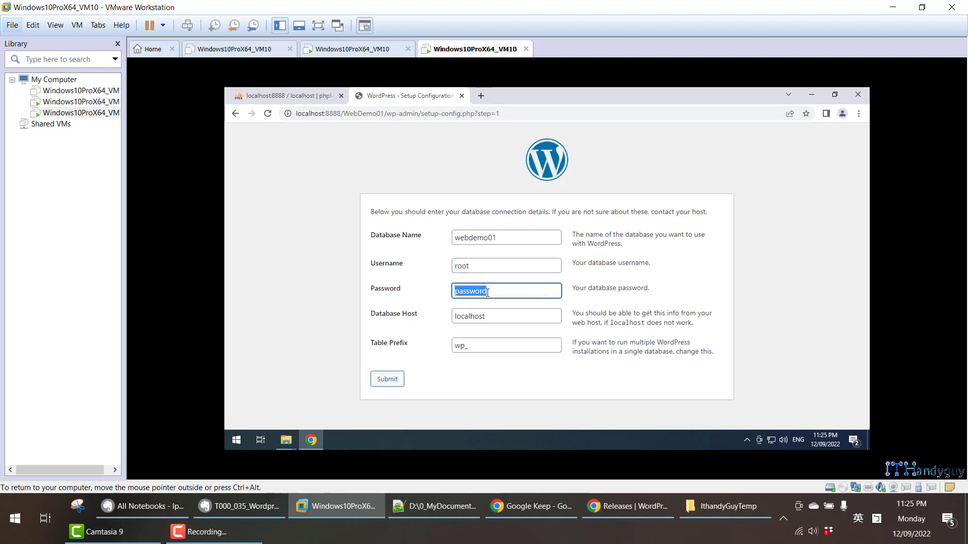
type("root")
left_click(502, 318)
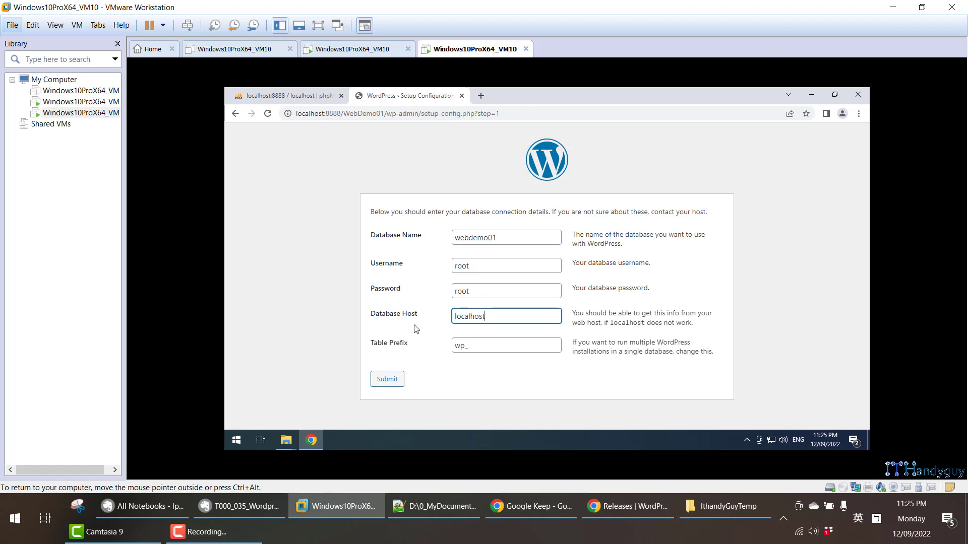
left_click_drag(501, 318, 448, 318)
left_click_drag(480, 347, 452, 347)
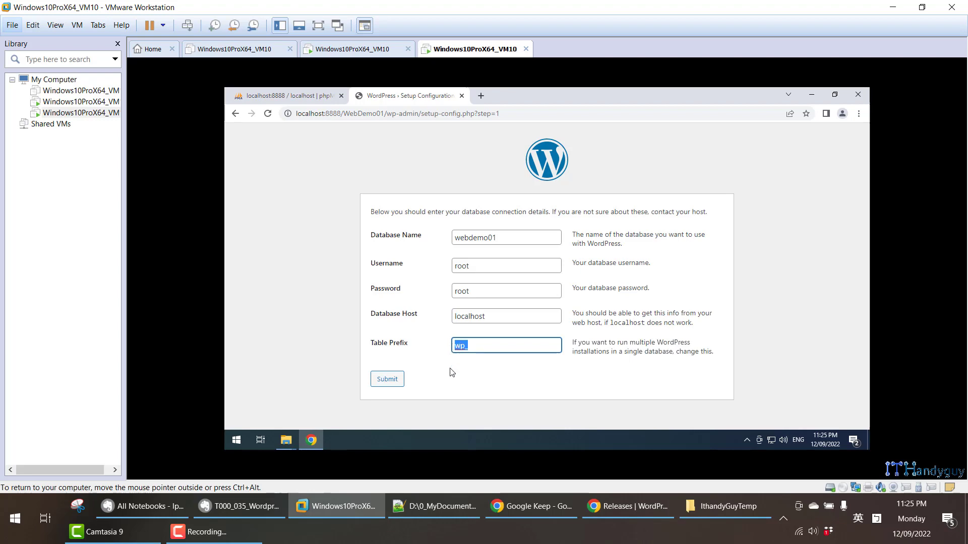
left_click(237, 506)
scroll(153, 307, "down", 5)
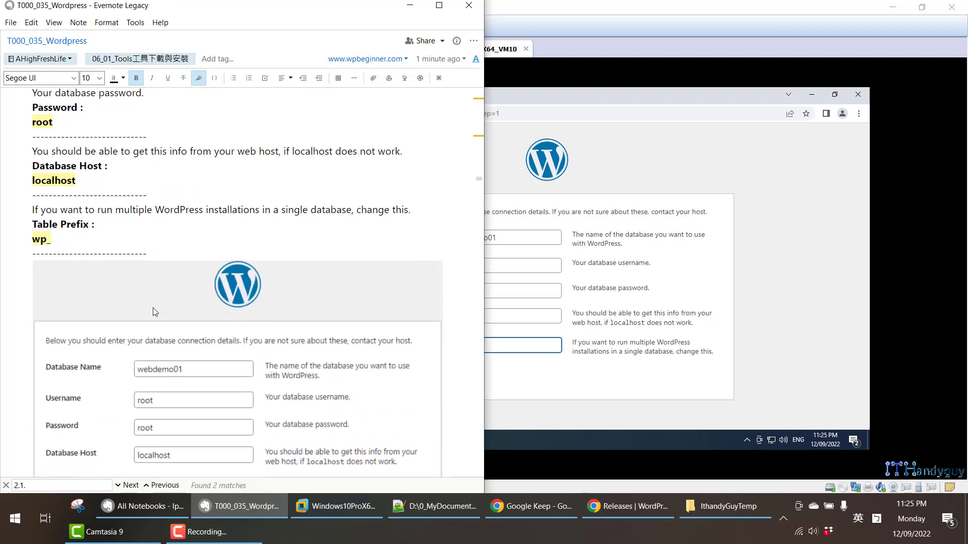
left_click(530, 396)
left_click(387, 384)
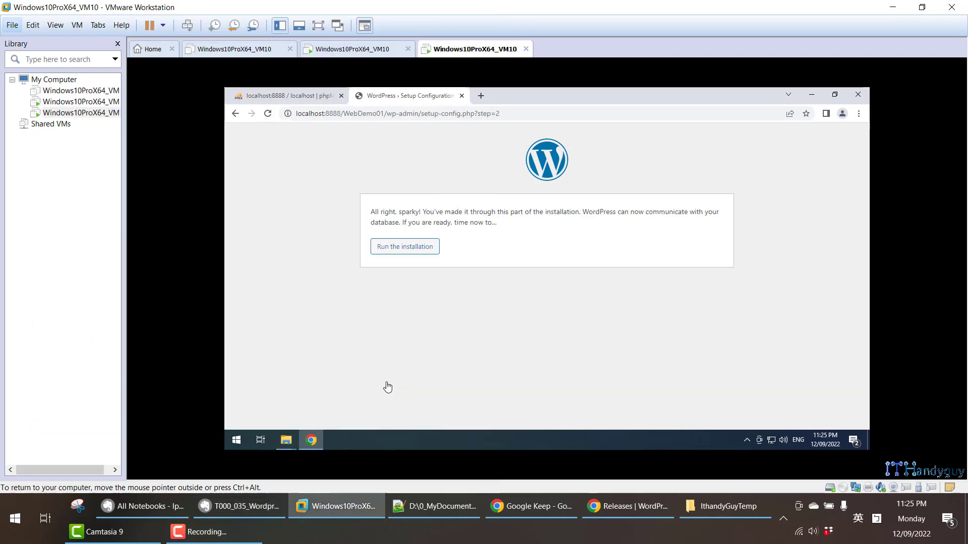
- Run the installation and copy the site title WebDemo01 from the Evernote note
left_click(435, 257)
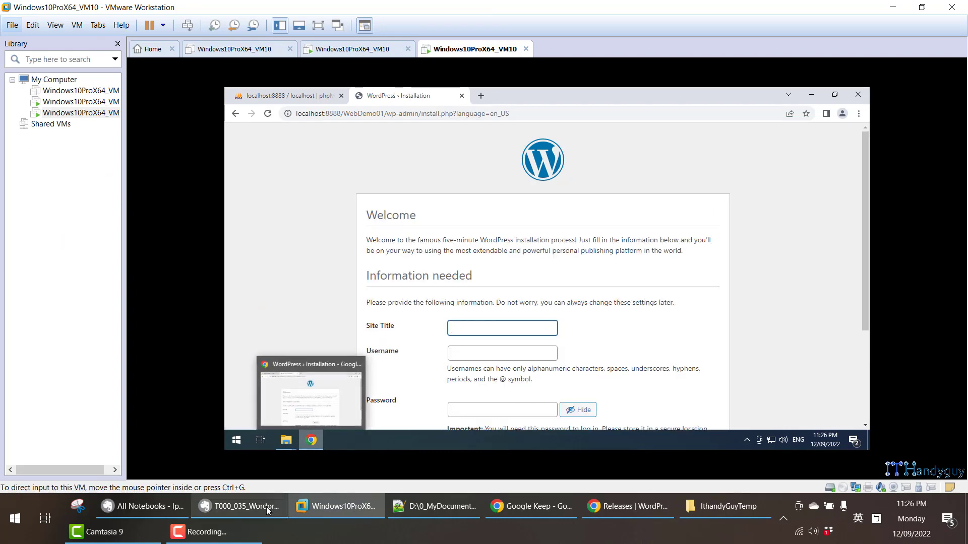
scroll(397, 287, "down", 2)
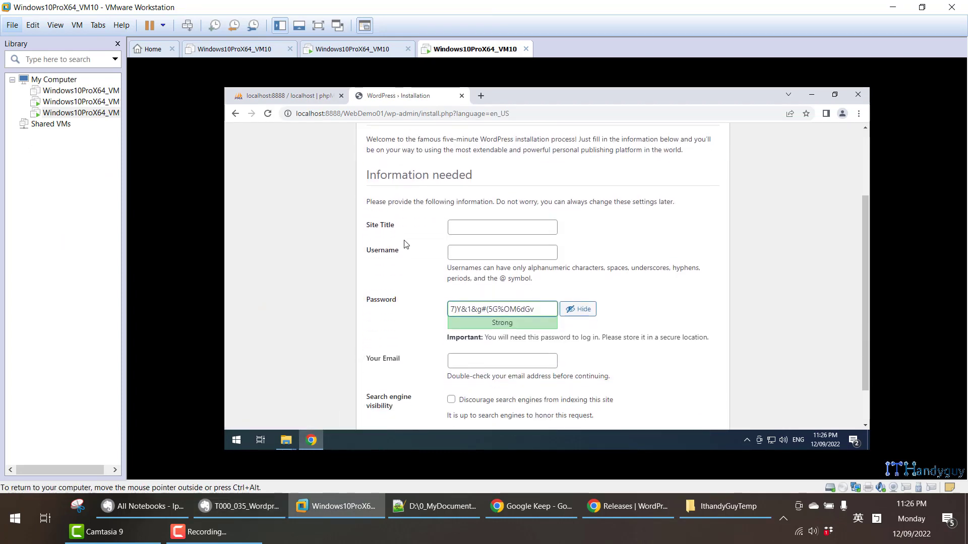
left_click(251, 501)
scroll(174, 328, "down", 3)
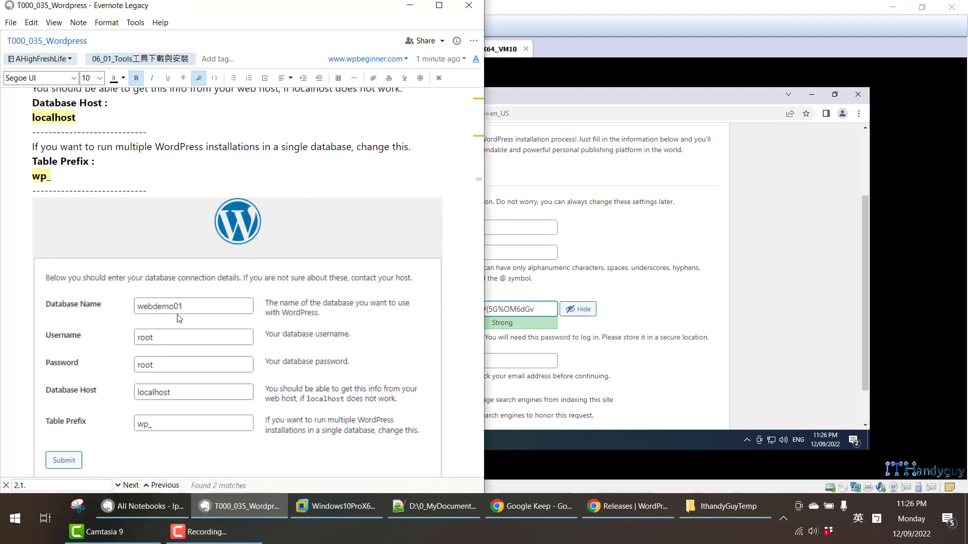
scroll(119, 259, "down", 8)
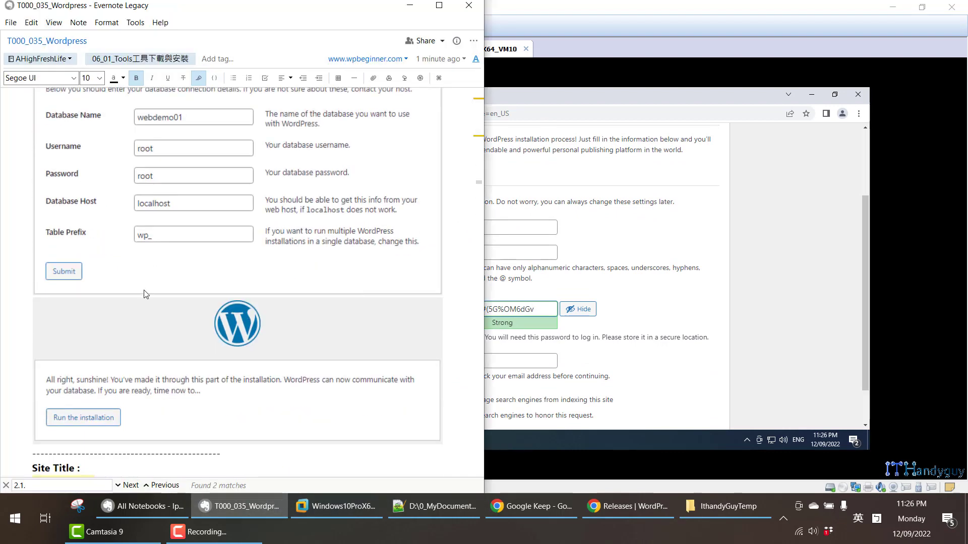
double_click(81, 230)
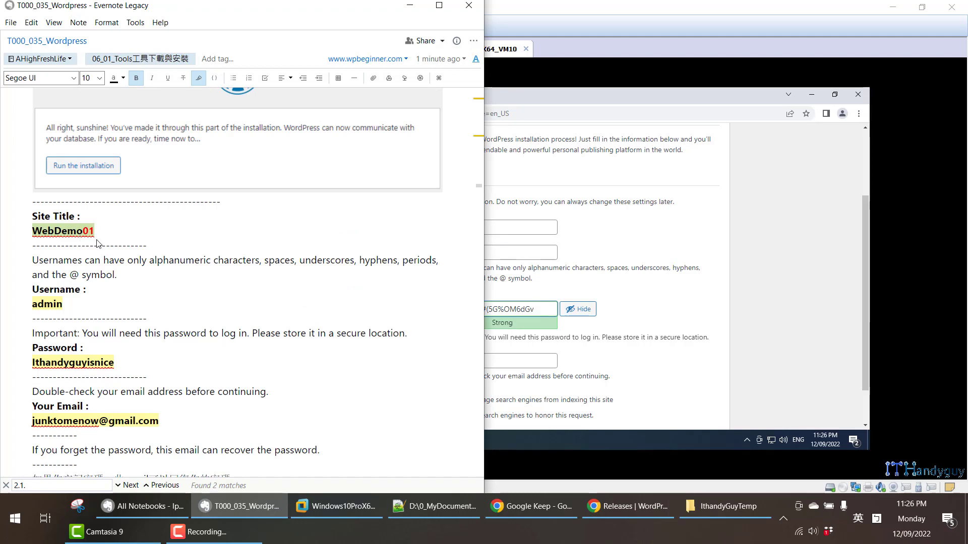
right_click(79, 235)
left_click(129, 257)
left_click(498, 229)
left_click(498, 229)
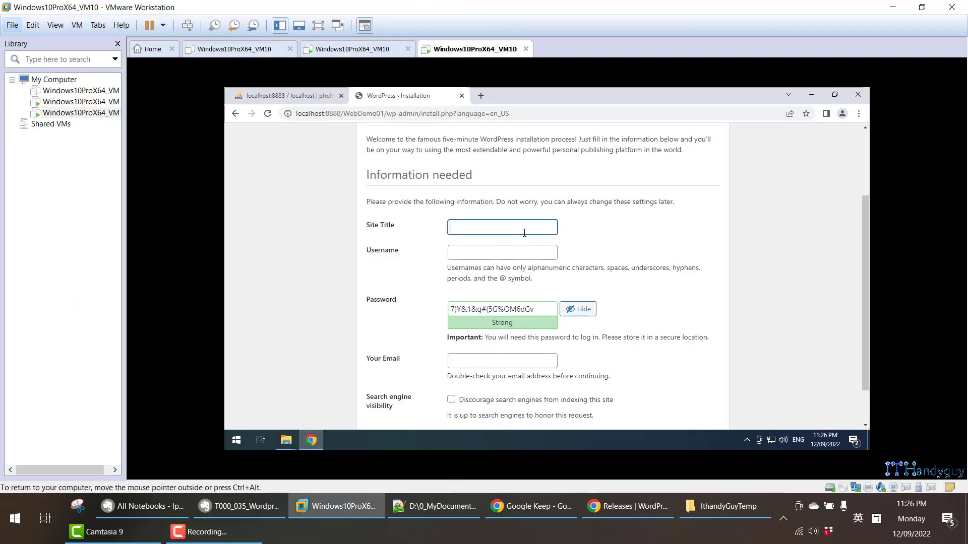
- Set the Site Title to WebDemo01 and the Username to admin
key("ctrl+v")
left_click(505, 252)
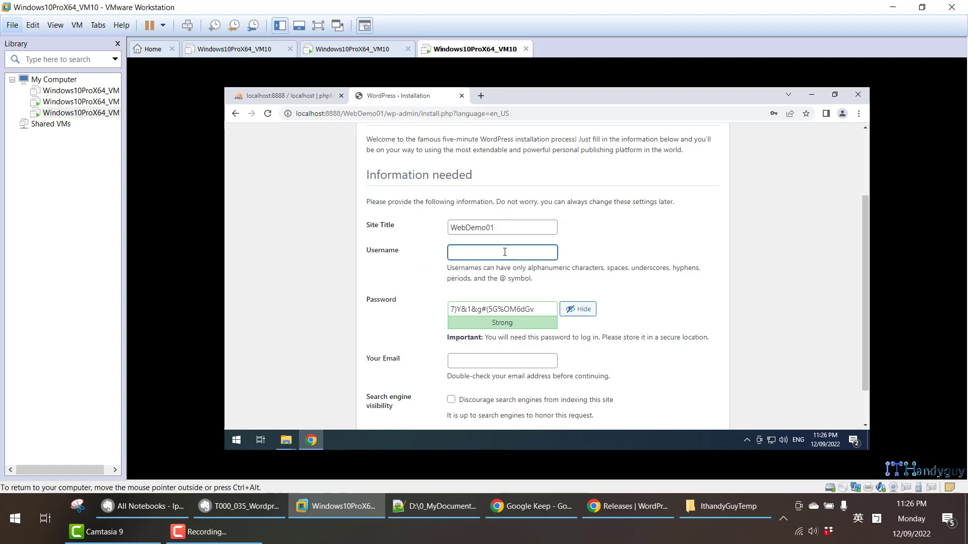
left_click(430, 510)
left_click(835, 55)
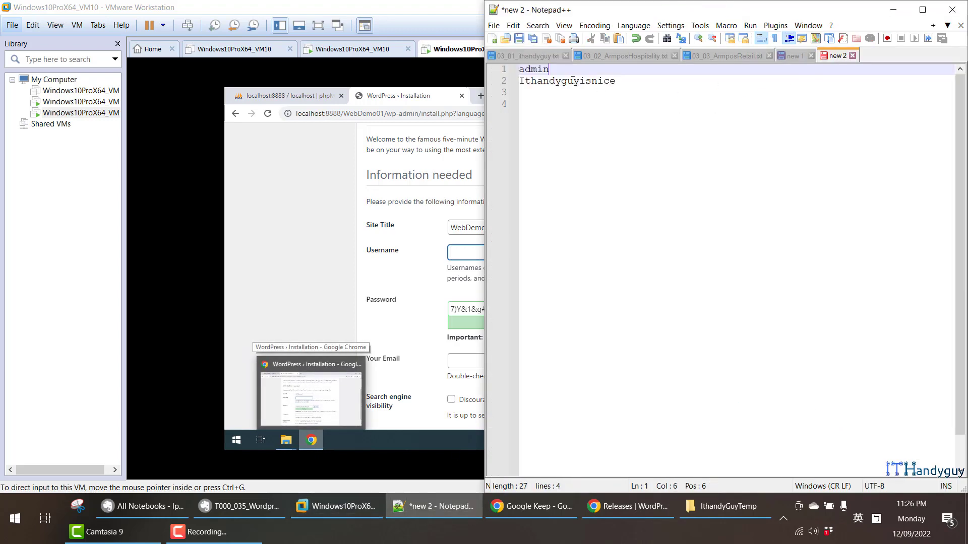
key("shift+Home")
key("ctrl+c")
key("alt+Tab")
key("ctrl+v")
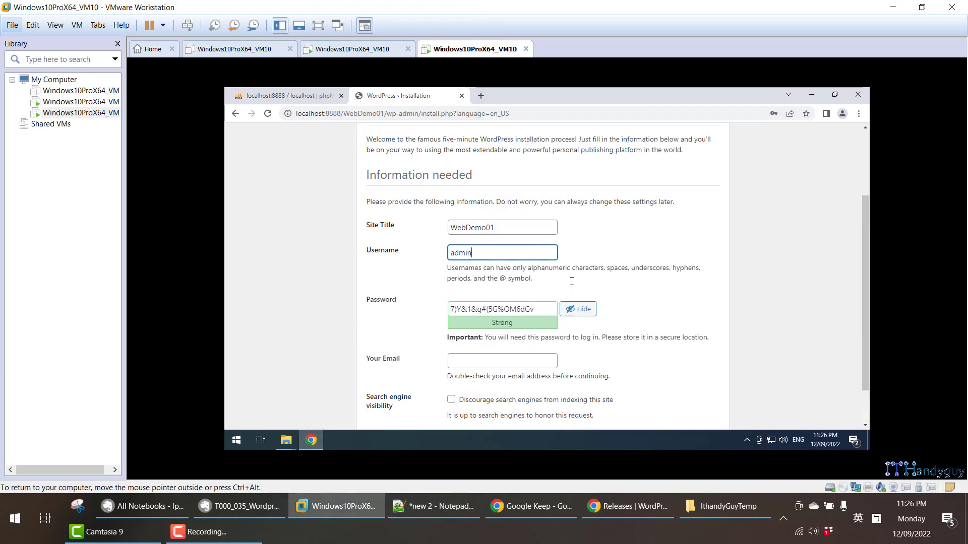
- Replace the generated password with the saved admin password
left_click(431, 506)
double_click(609, 81)
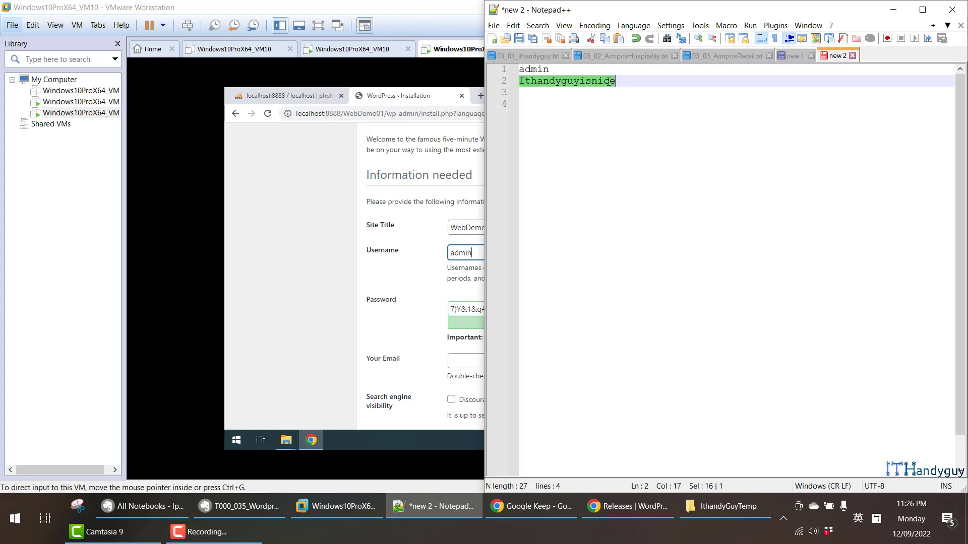
left_click(263, 319)
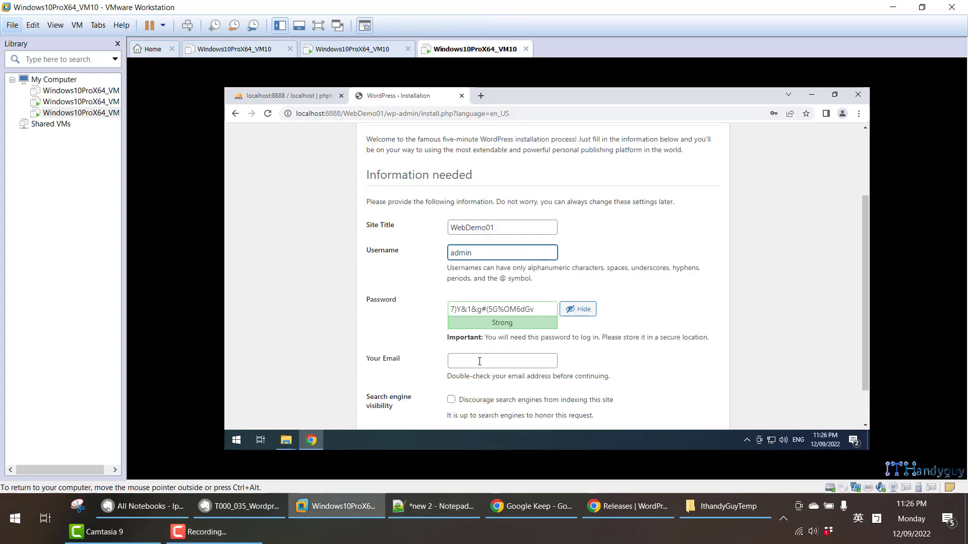
left_click(485, 309)
key("ctrl+a")
key("ctrl+v")
- Fill Your Email with the admin e-mail address copied from the notes
left_click(503, 361)
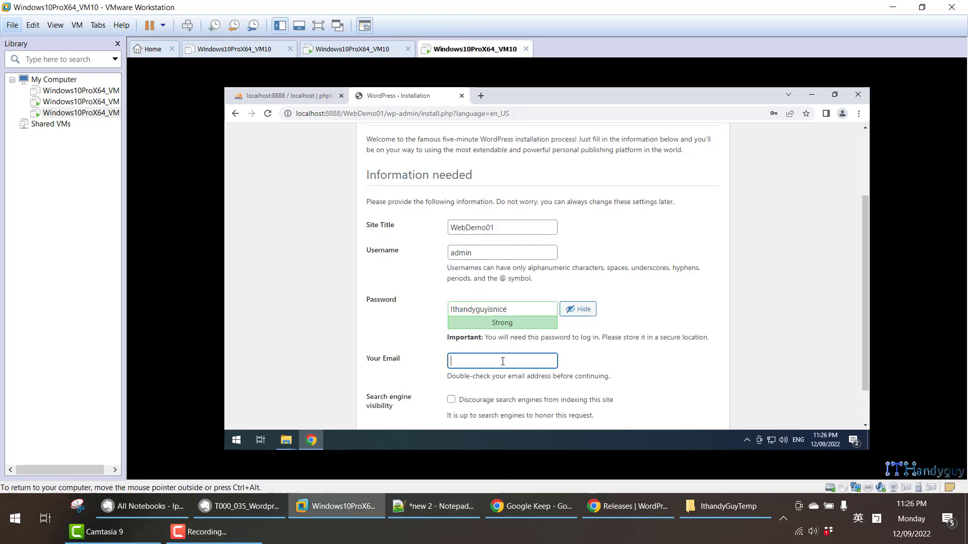
left_click(239, 506)
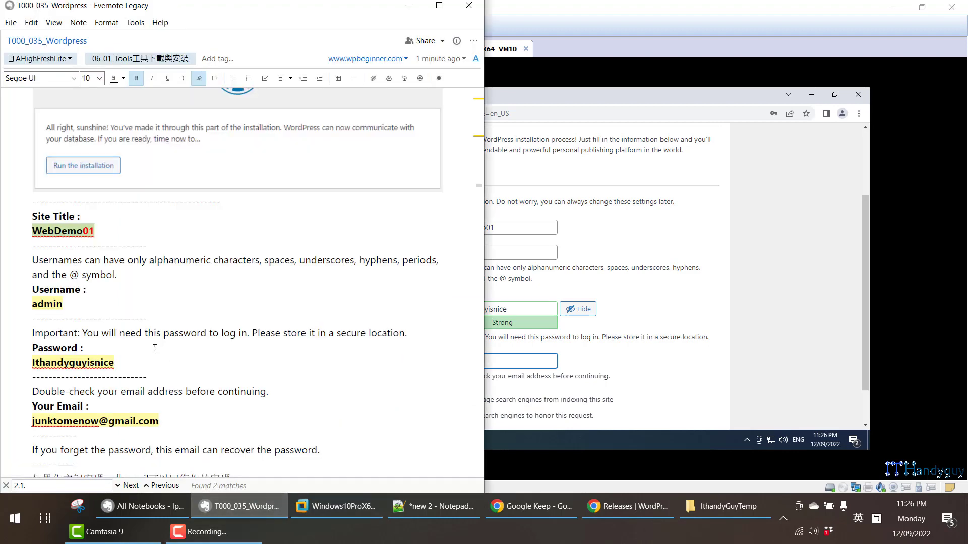
scroll(96, 381, "down", 3)
scroll(96, 381, "down", 3)
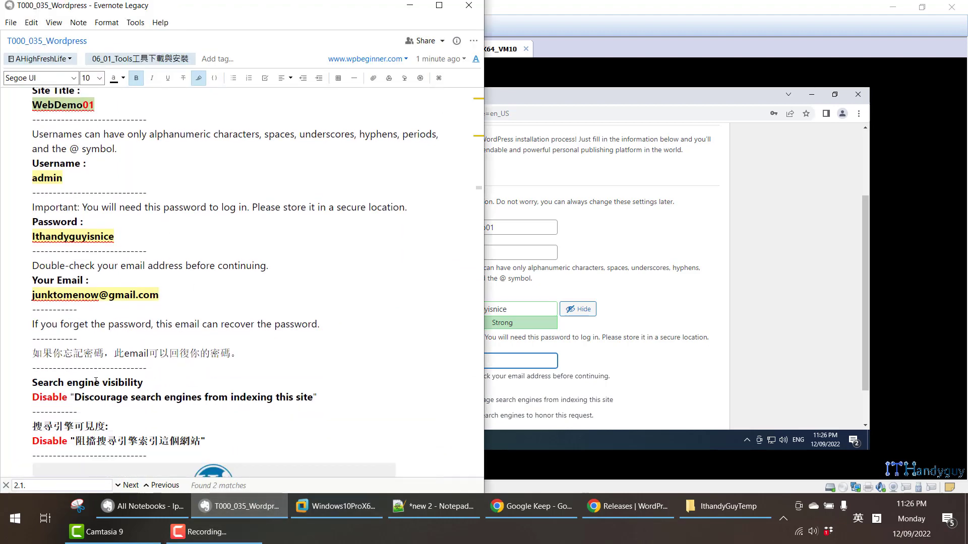
double_click(104, 293)
double_click(104, 293)
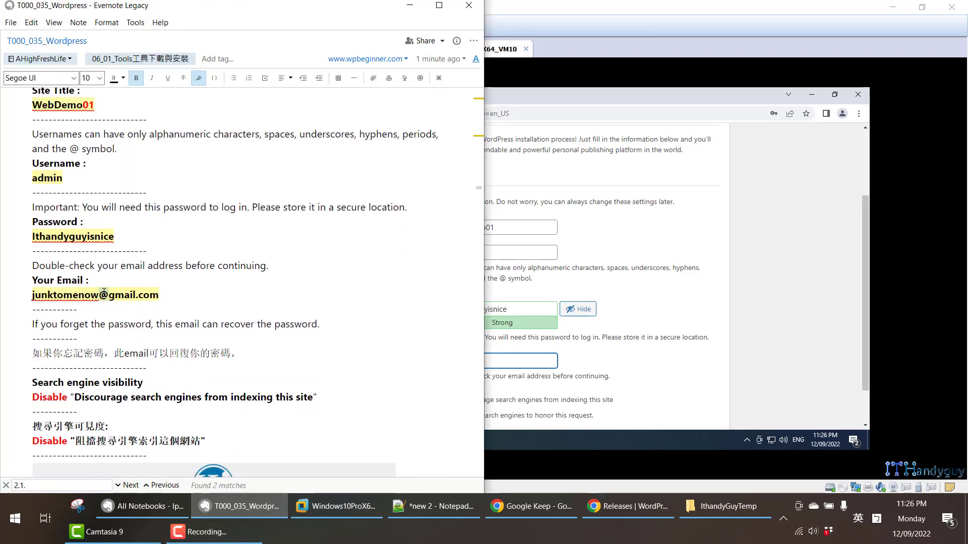
triple_click(104, 293)
right_click(104, 293)
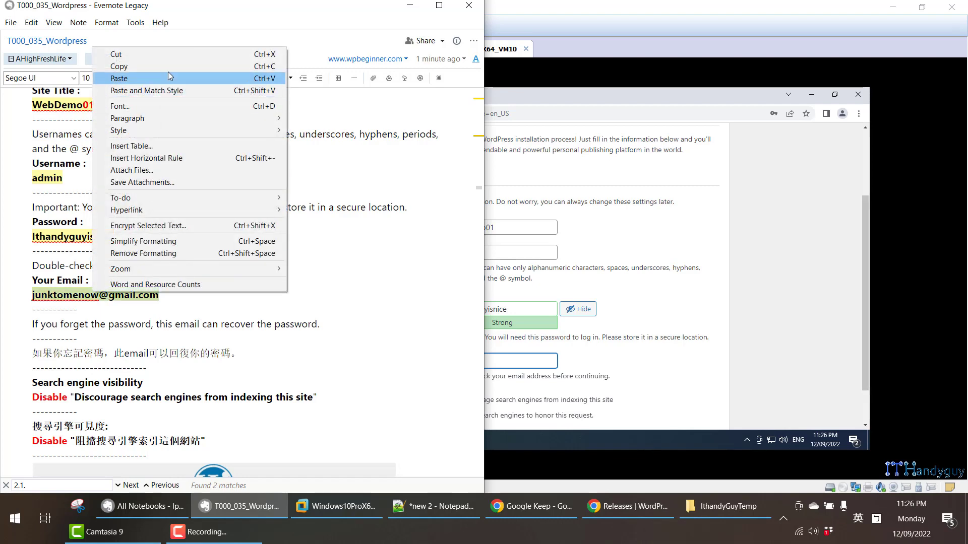
left_click(169, 66)
left_click(513, 363)
key("ctrl+v")
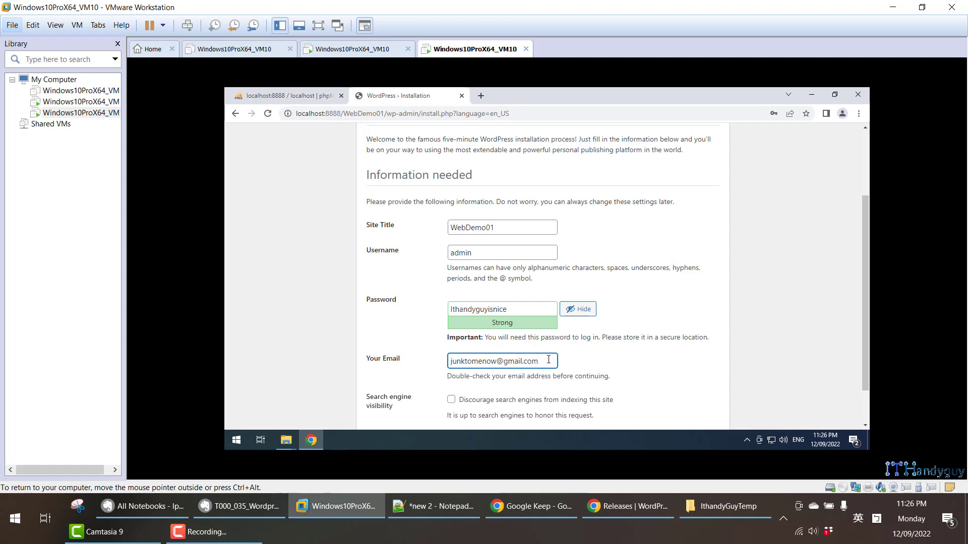
left_click_drag(538, 361, 450, 361)
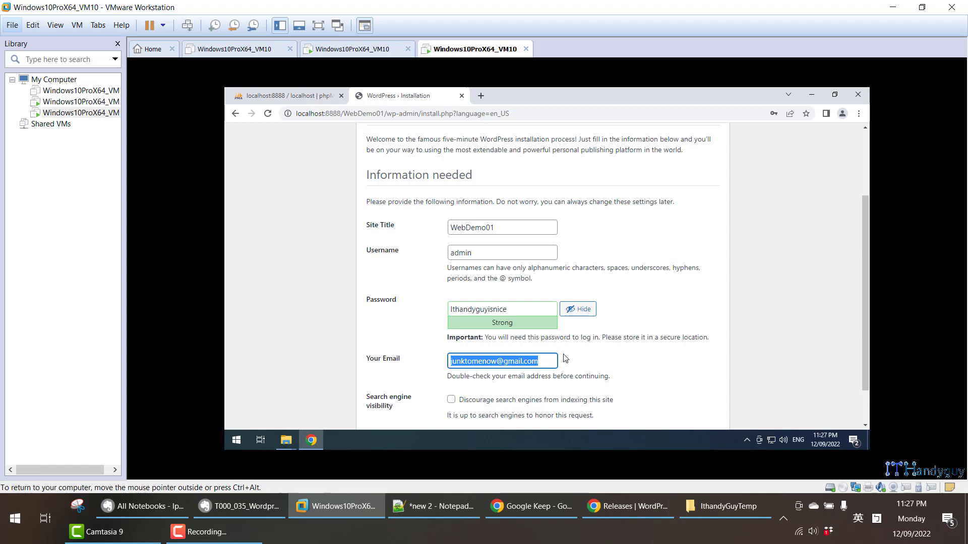
scroll(459, 393, "down", 1)
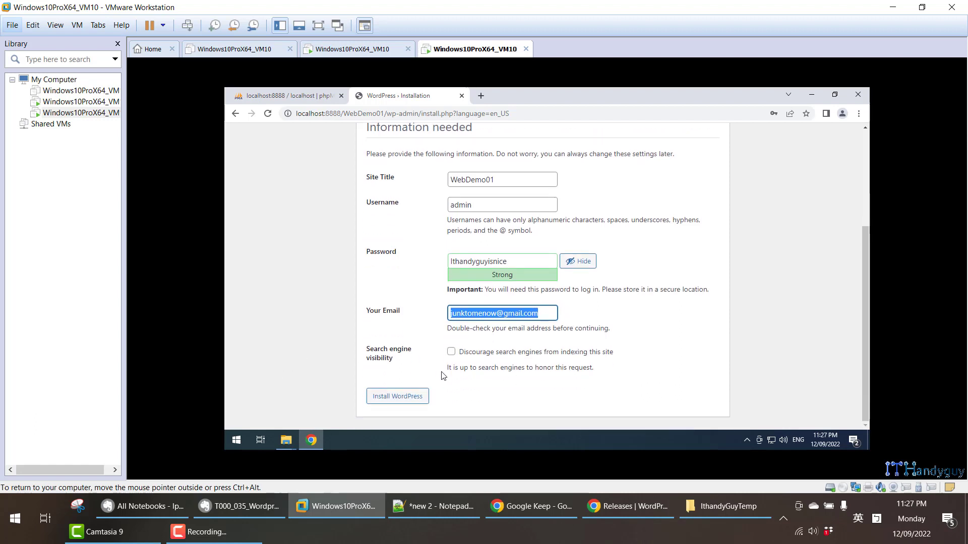
- Install WordPress, go to the login page and enter admin as the username
left_click(412, 401)
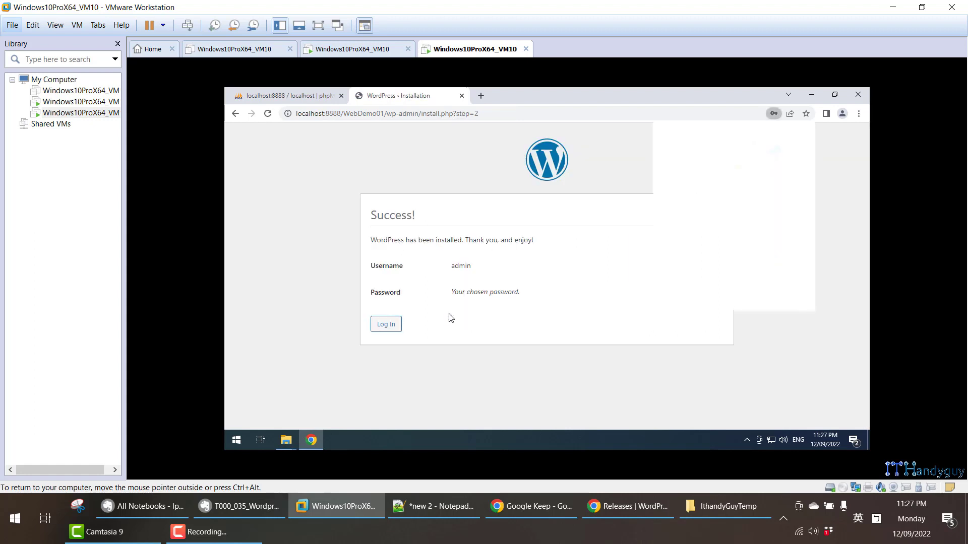
left_click(383, 326)
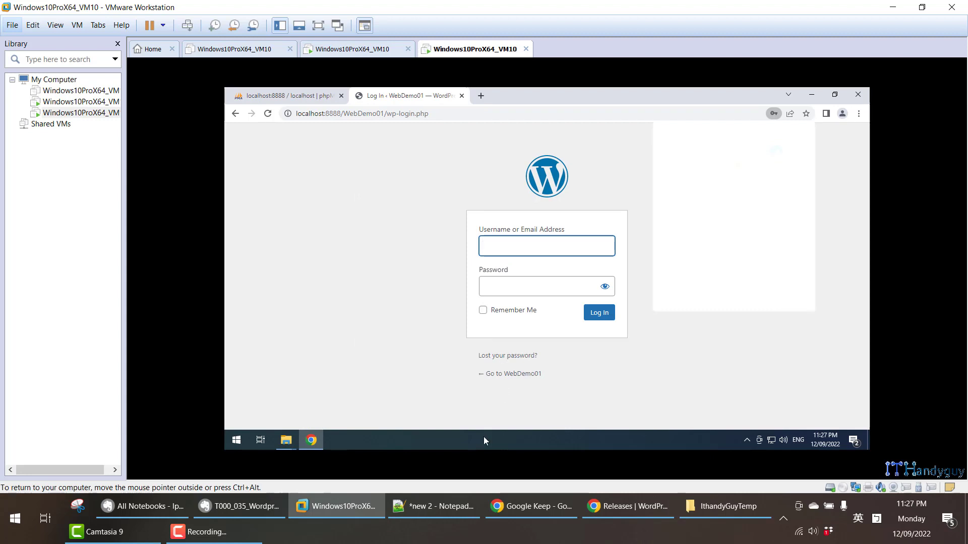
left_click(437, 504)
left_click_drag(548, 69, 518, 69)
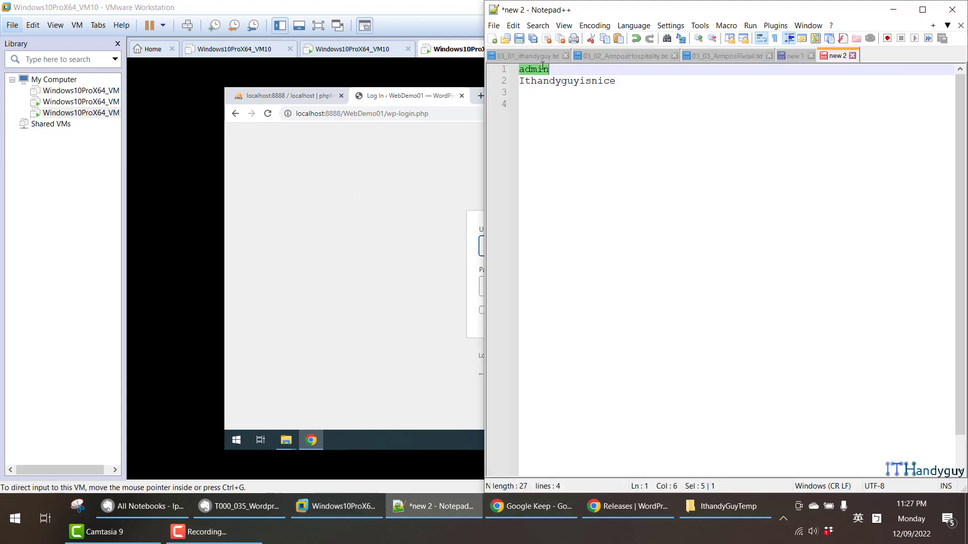
left_click(327, 230)
key("ctrl+v")
left_click(514, 292)
key("alt+Tab")
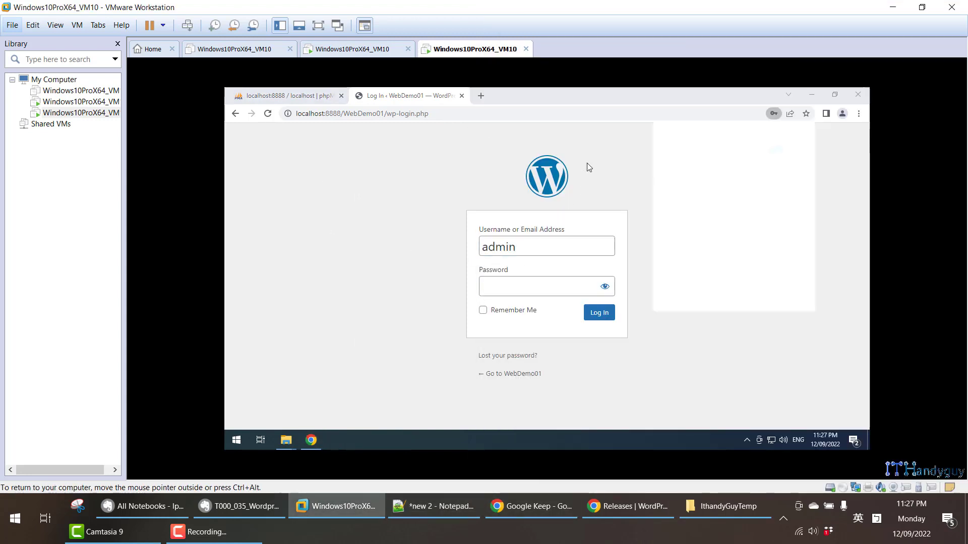
- Paste the saved admin password, tick Remember Me and log in
left_click(465, 502)
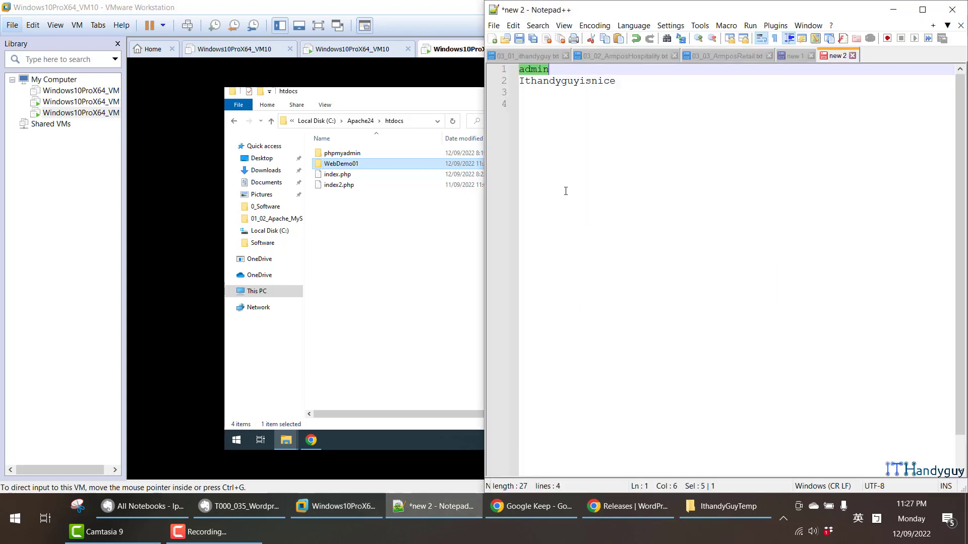
double_click(552, 83)
left_click(423, 106)
key("alt+Tab")
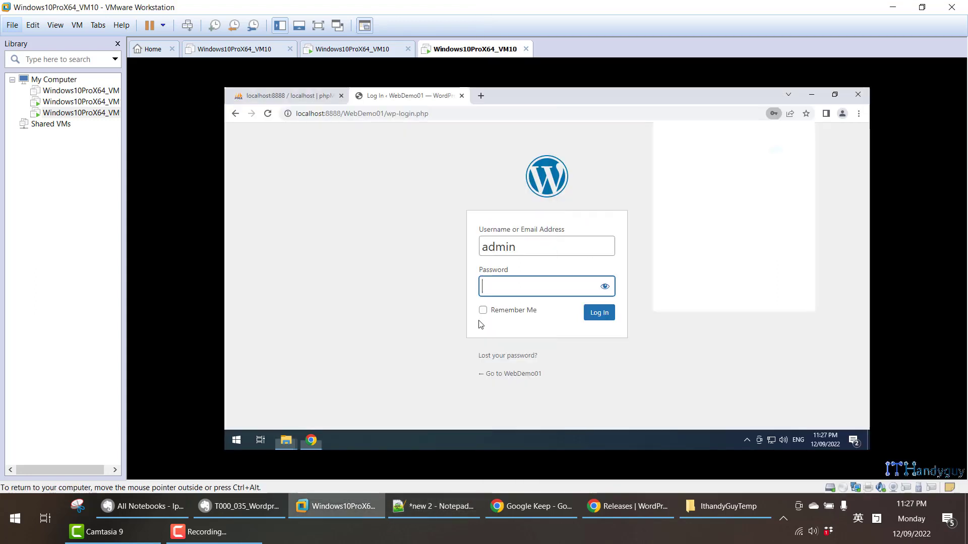
key("ctrl+v")
left_click(483, 309)
left_click(597, 313)
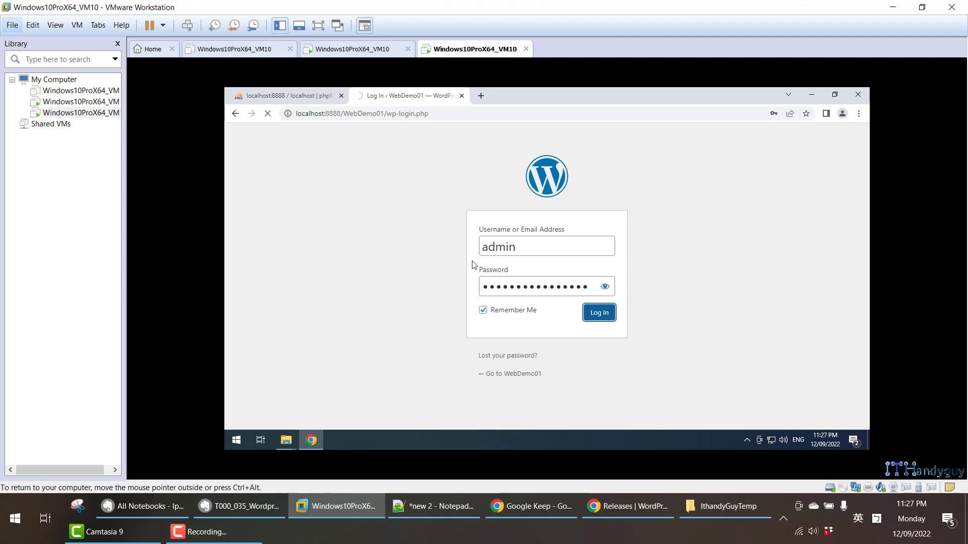
left_click(239, 506)
- Dismiss the save-password offer and confirm Current version 6.0.2 on the Updates page
scroll(237, 309, "down", 15)
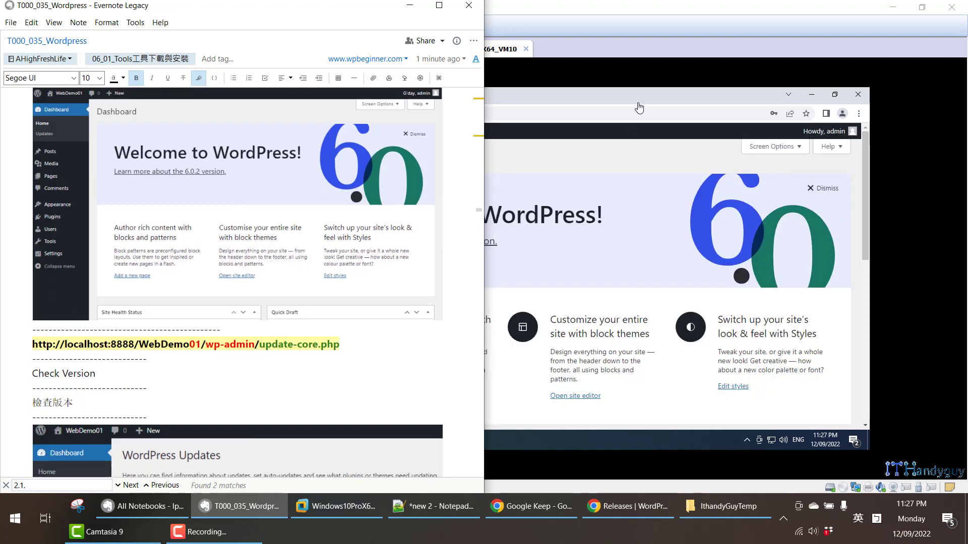
left_click(639, 107)
left_click(774, 117)
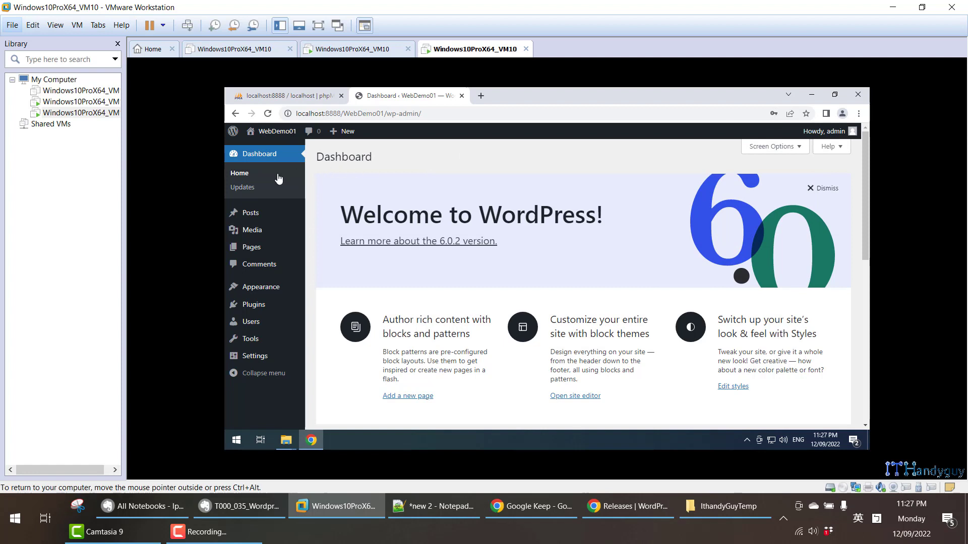
left_click(249, 194)
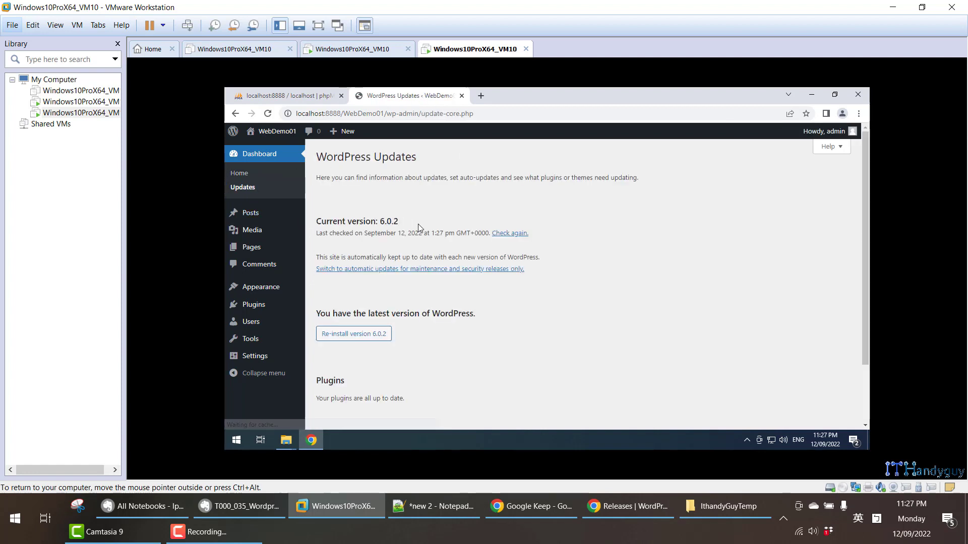
left_click_drag(407, 222, 317, 224)
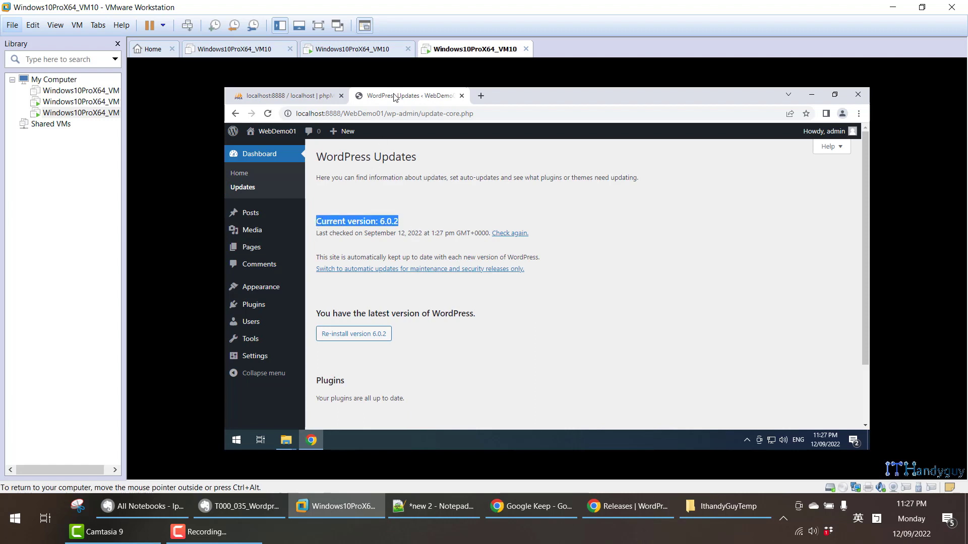
- Copy localhost:8888/WebDemo01/ into a new browser tab
left_click_drag(387, 114, 298, 113)
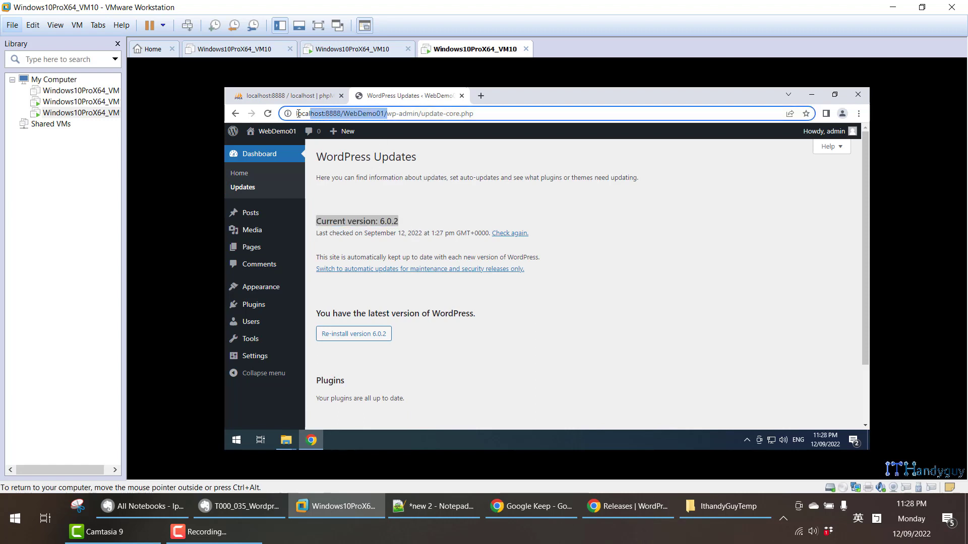
left_click(486, 101)
key("ctrl+v")
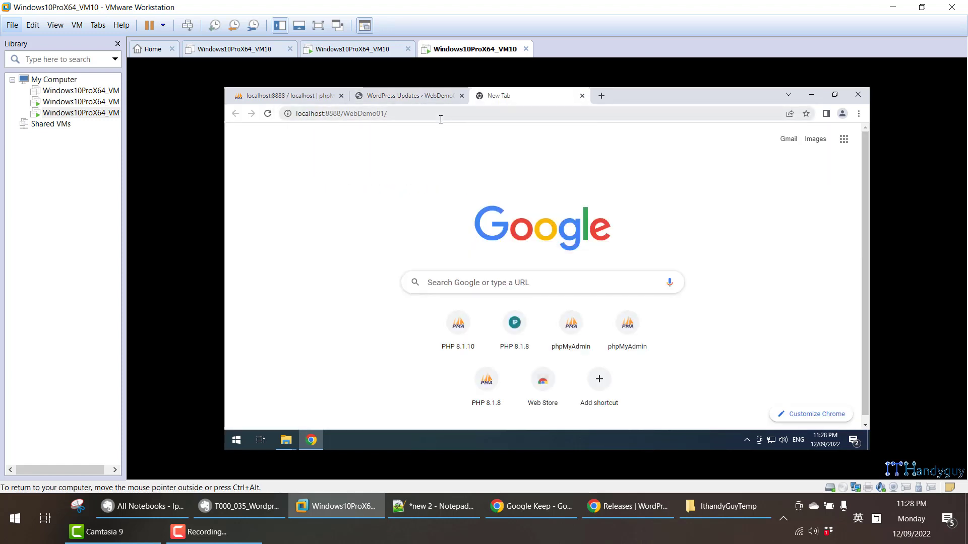
- Load the WebDemo01 front page and scroll through its Hello world post
key("Return")
scroll(383, 184, "down", 5)
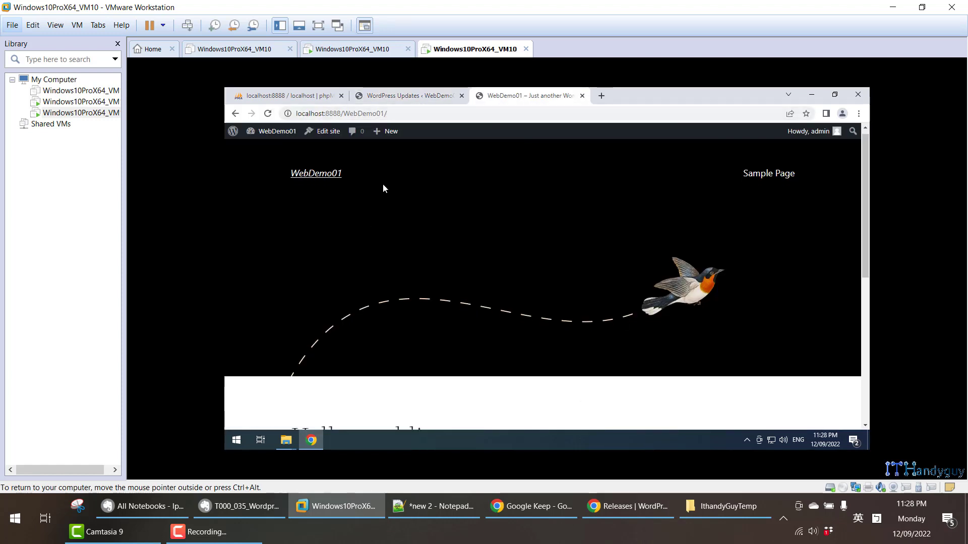
scroll(402, 201, "down", 2)
scroll(410, 194, "up", 8)
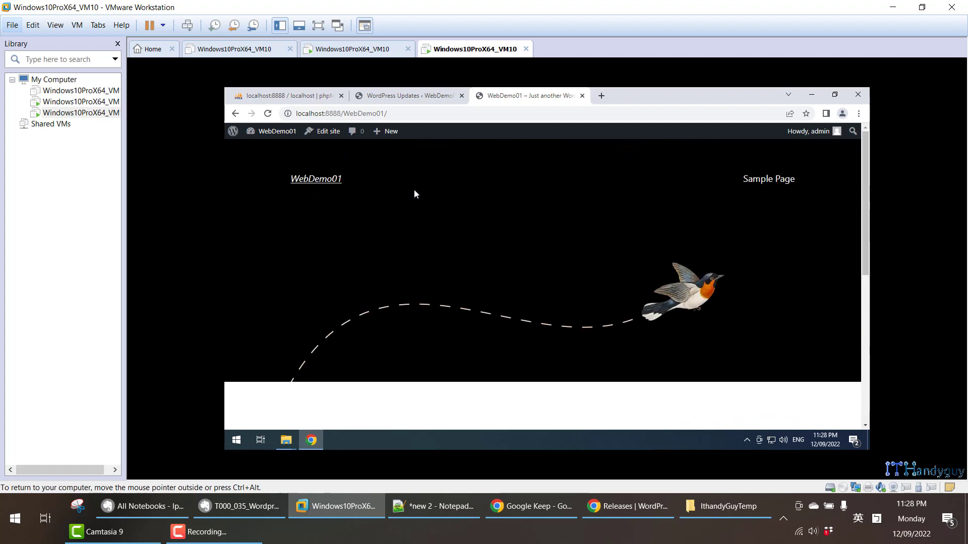
scroll(420, 192, "down", 1)
scroll(422, 194, "down", 6)
scroll(428, 193, "up", 8)
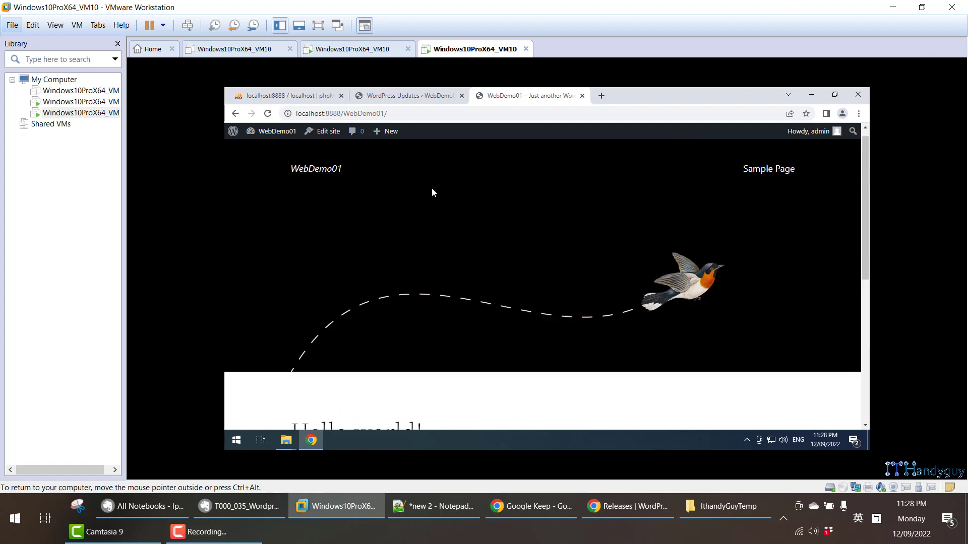
- Open localhost:8888/WebDemo01/wp-admin/ in a new tab to show the Dashboard
left_click(412, 97)
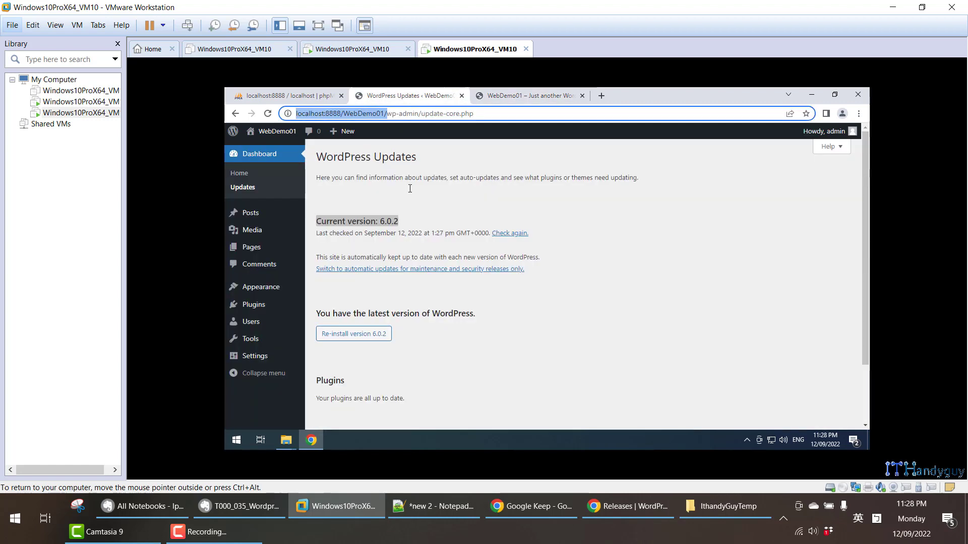
left_click(414, 113)
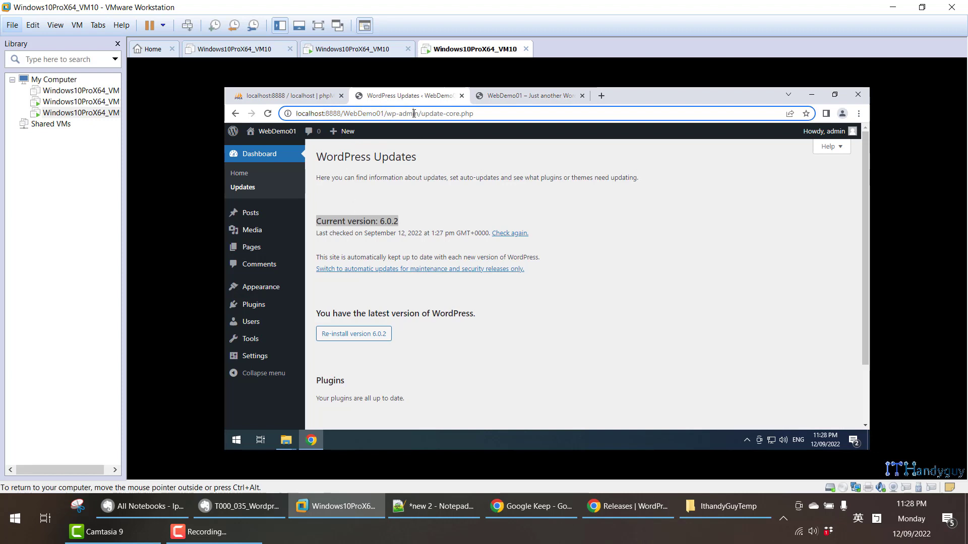
left_click_drag(418, 114, 295, 112)
key("ctrl+c")
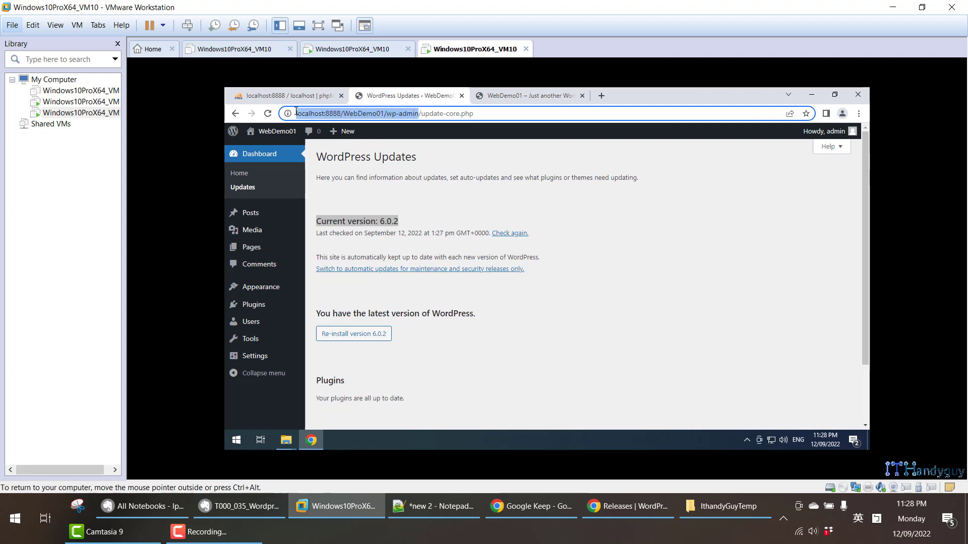
left_click(603, 95)
key("ctrl+v")
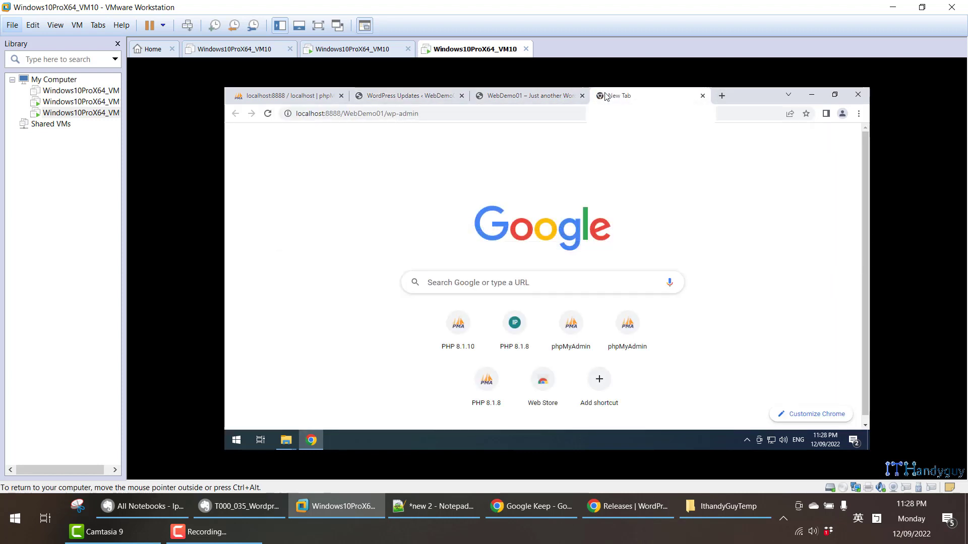
key("Return")
left_click(472, 99)
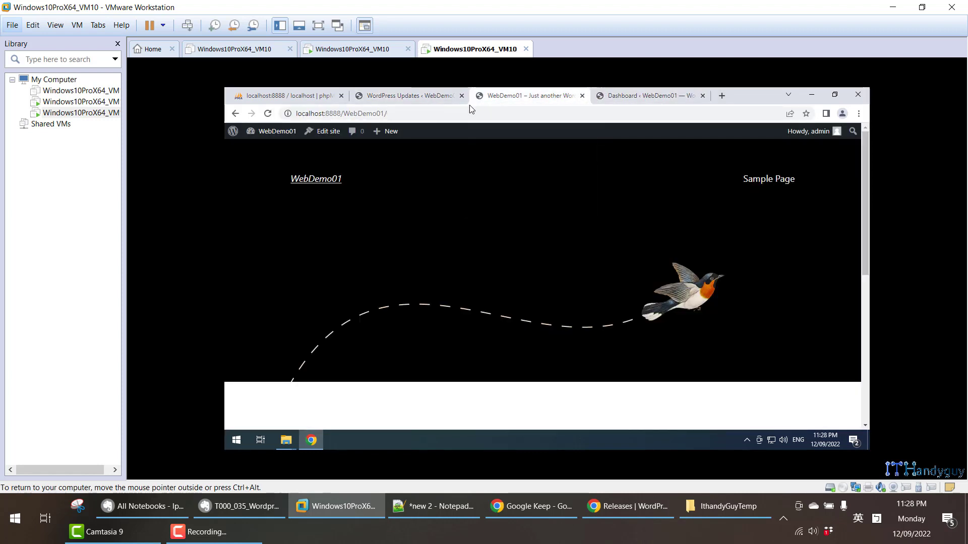
left_click(449, 109)
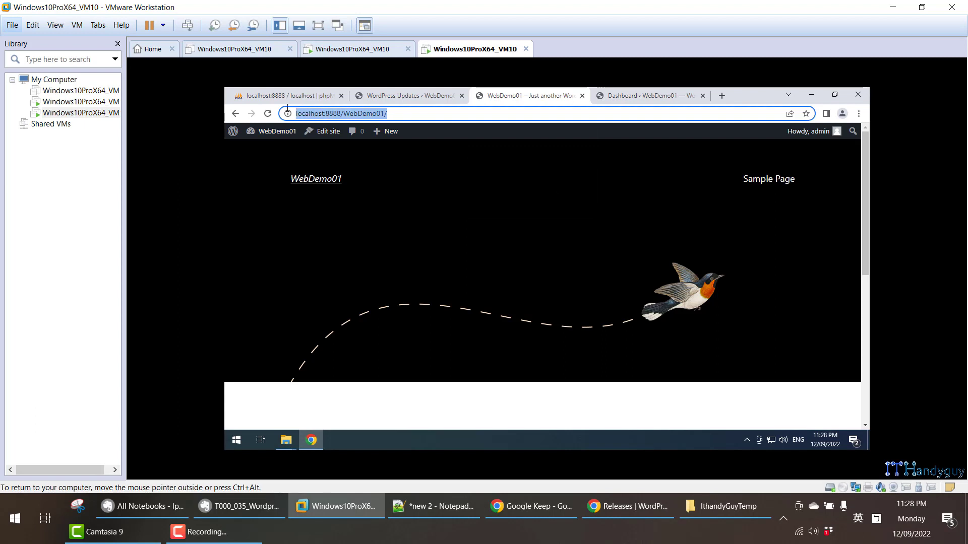
left_click(643, 98)
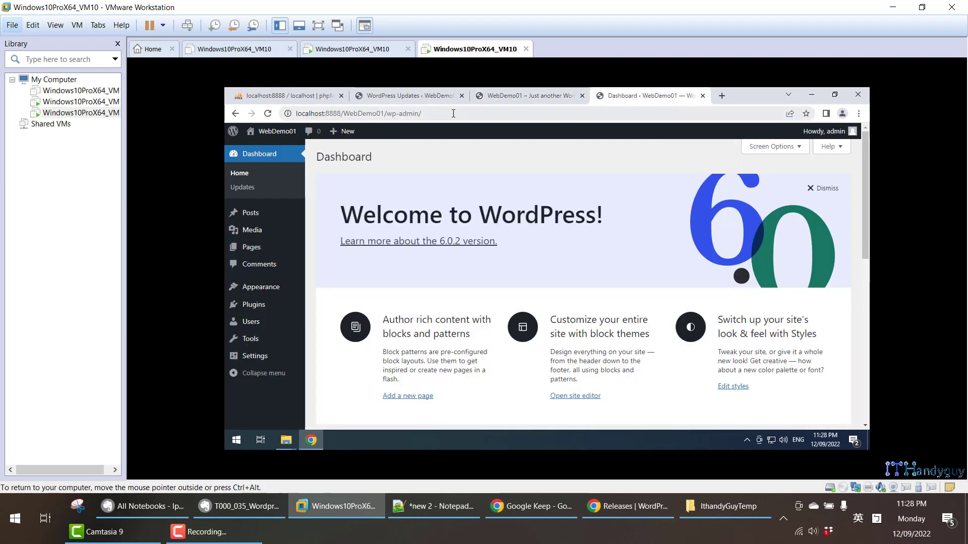
left_click_drag(451, 113, 283, 111)
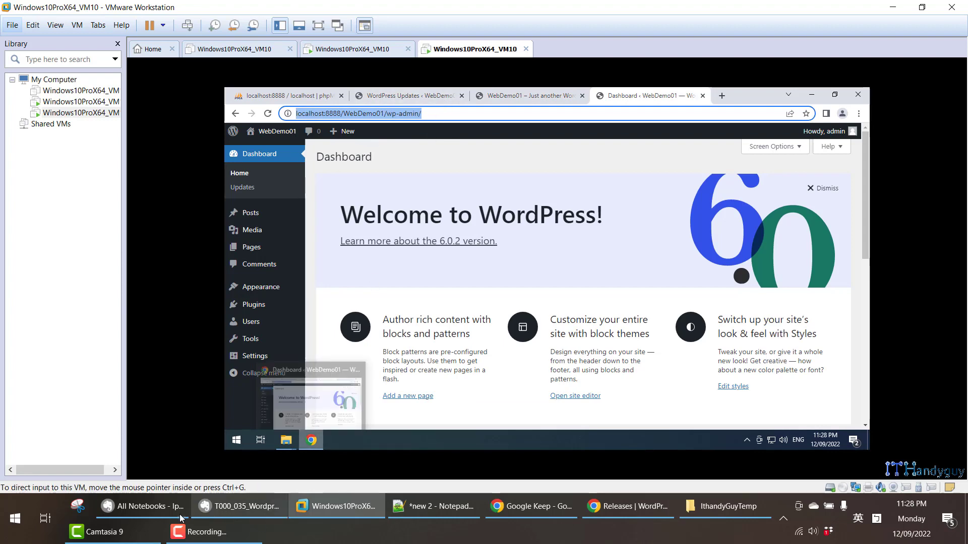
- Open the webdemo01 database in phpMyAdmin after glancing at the Evernote note
left_click(247, 506)
scroll(188, 398, "down", 15)
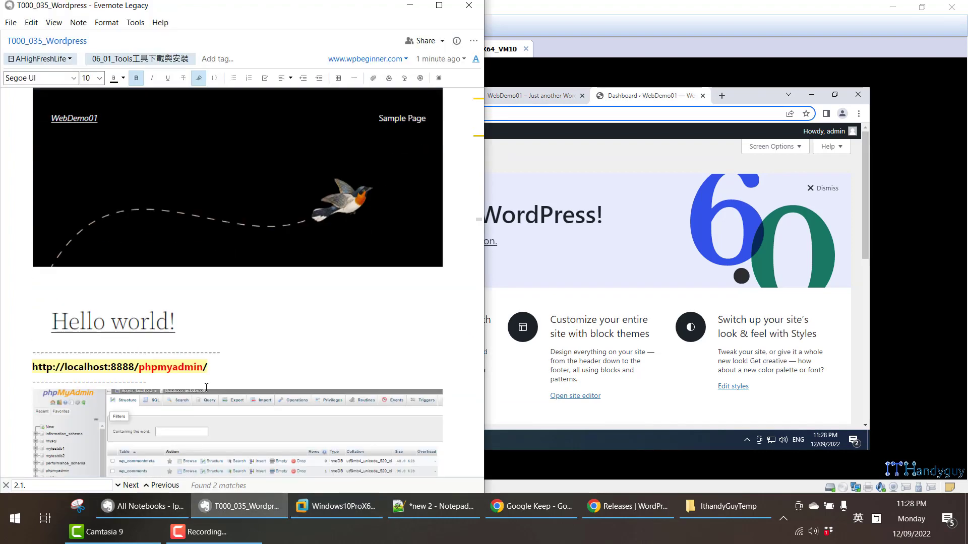
scroll(206, 387, "up", 1)
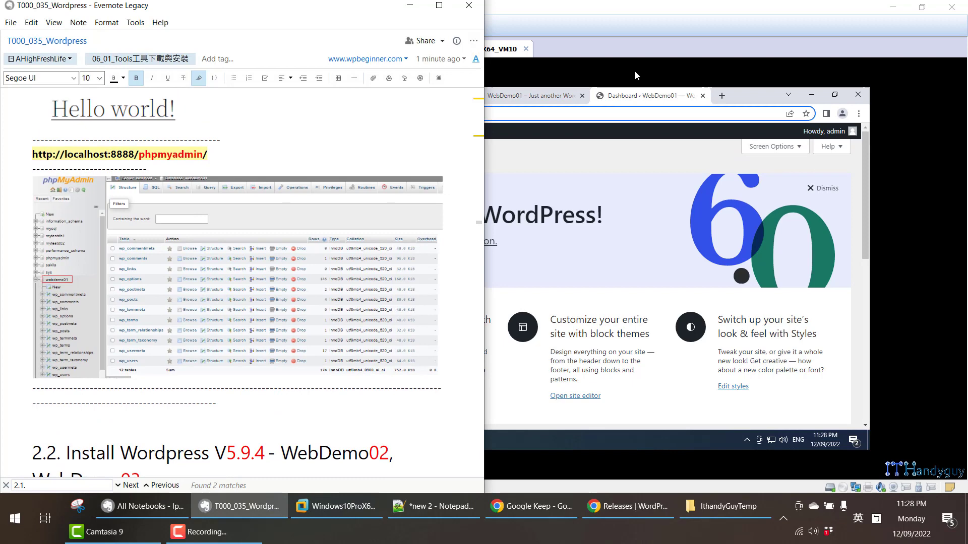
left_click(750, 96)
left_click(299, 98)
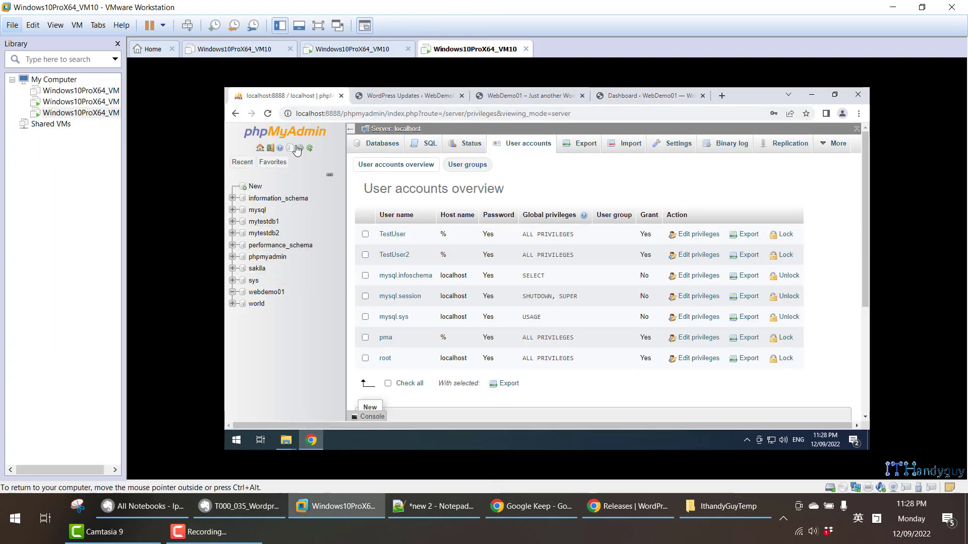
left_click(281, 297)
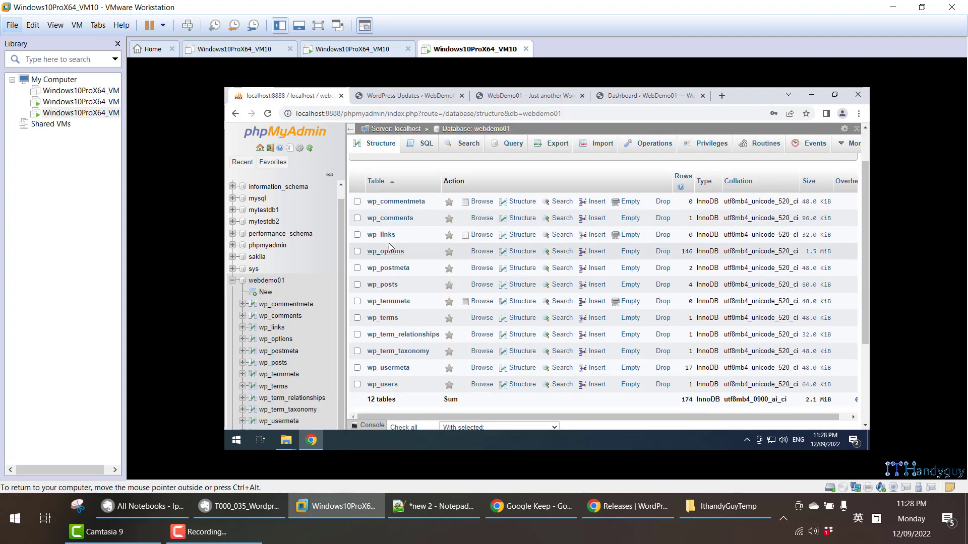
- Review the 12 wp_ tables in webdemo01 and bring the Evernote note forward to compare
left_click_drag(362, 191, 838, 281)
scroll(432, 242, "down", 2)
scroll(471, 315, "up", 1)
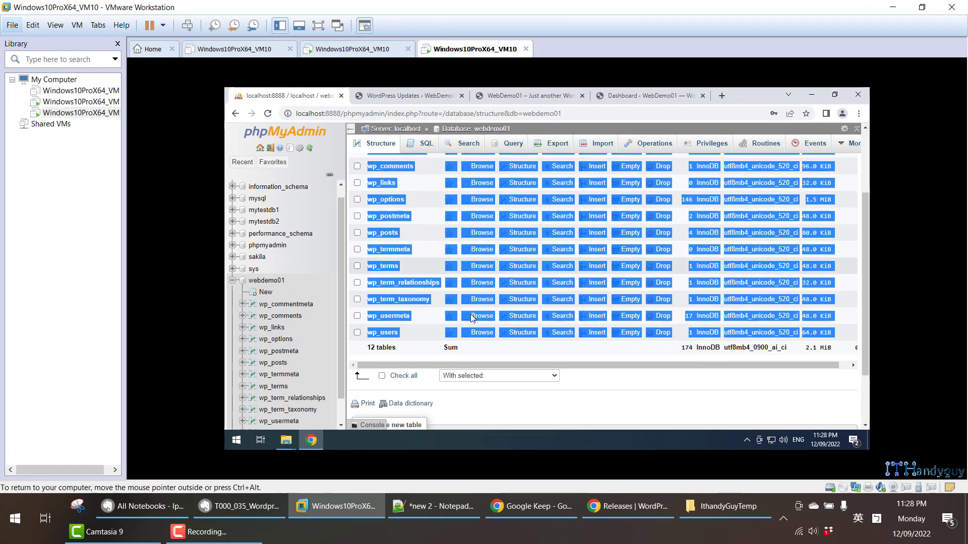
scroll(504, 224, "up", 3)
left_click(504, 226)
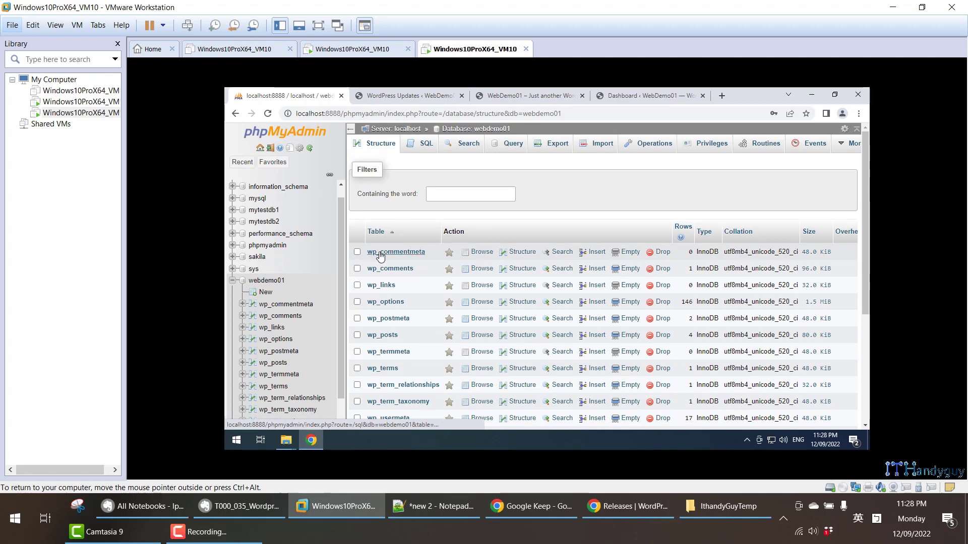
left_click(246, 512)
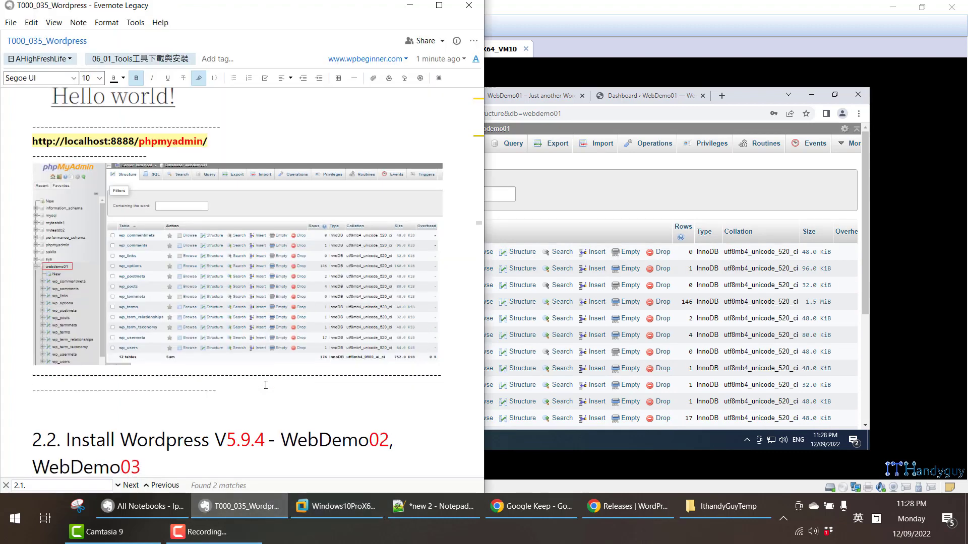
scroll(264, 347, "up", 1)
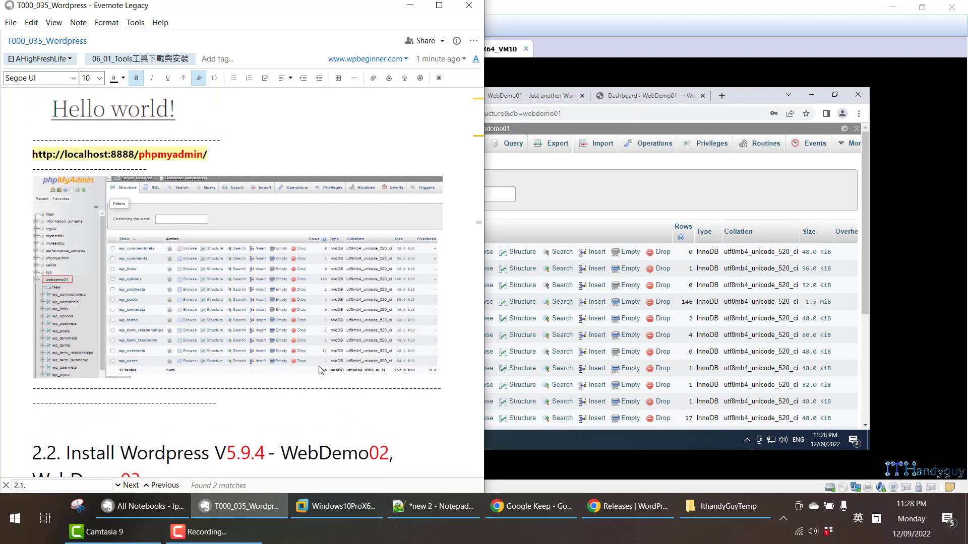